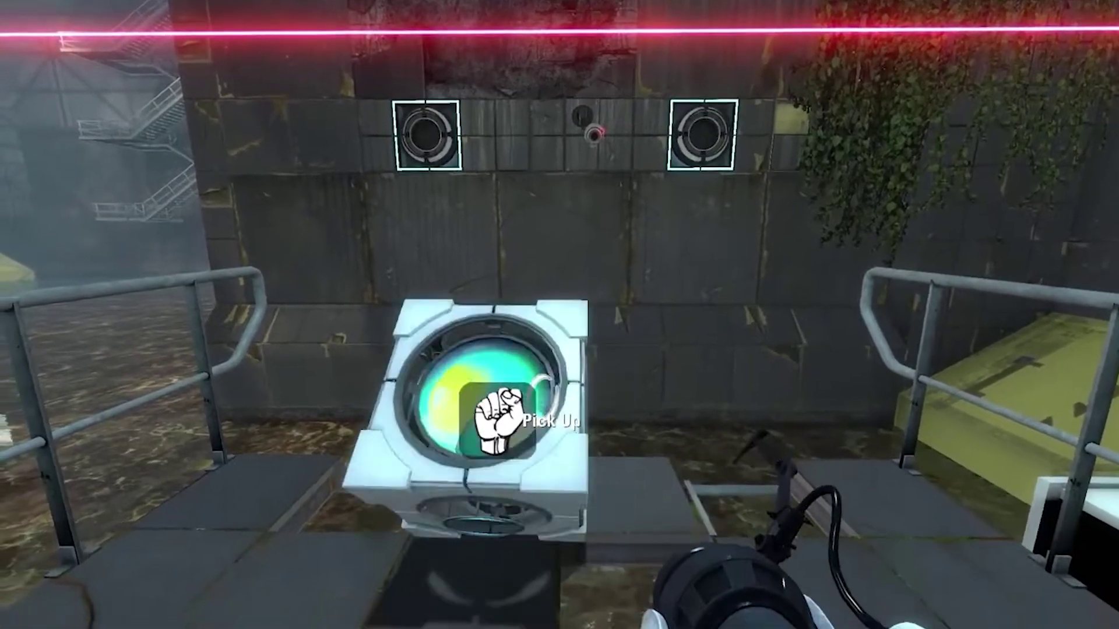
{"action": "key", "text": "e"}
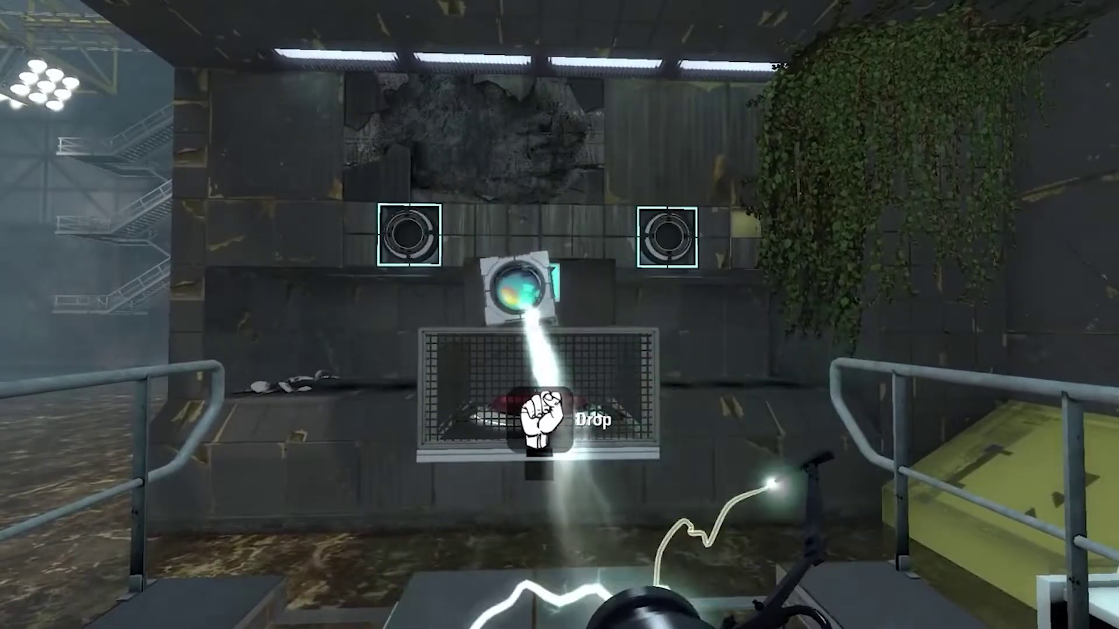
{"action": "key", "text": "e"}
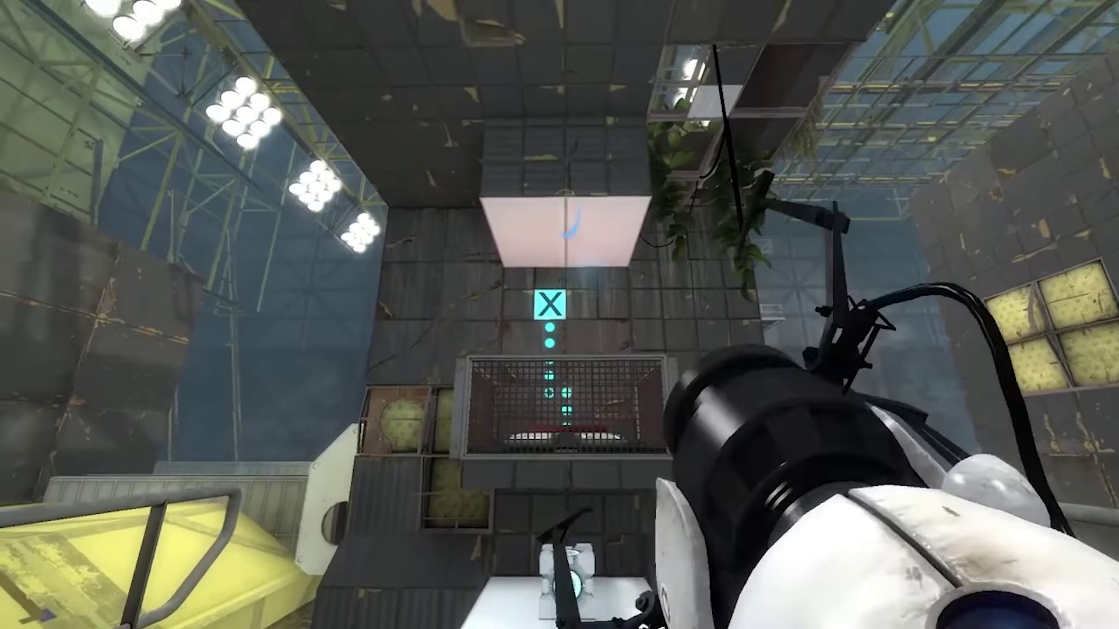
{"action": "left_click", "coordinate": [559, 314]}
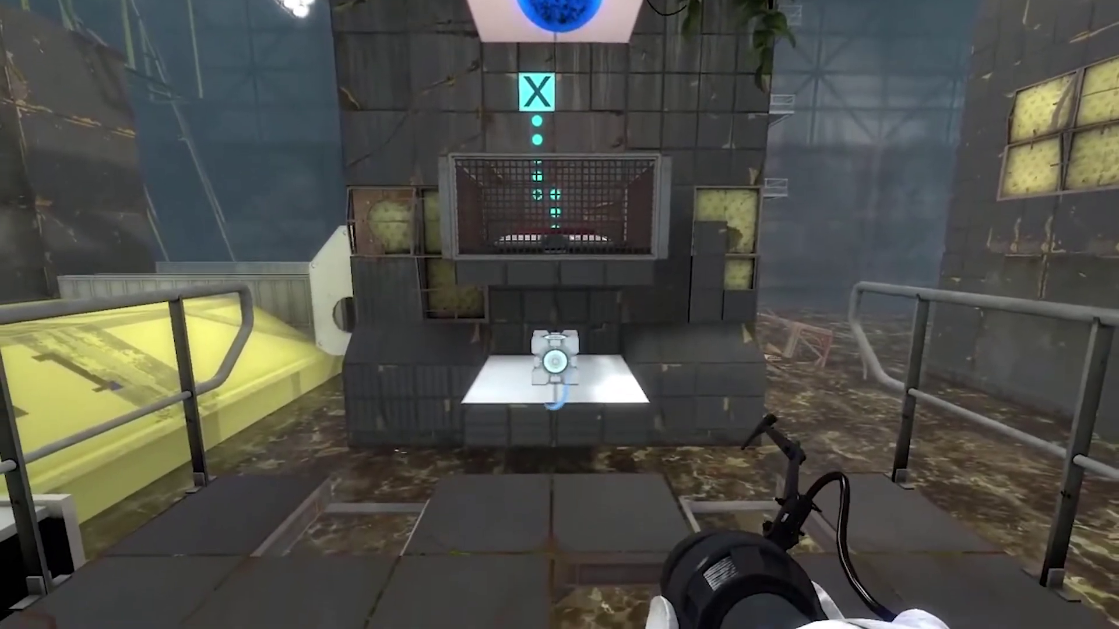
{"action": "right_click", "coordinate": [559, 315]}
{"action": "key", "text": "w"}
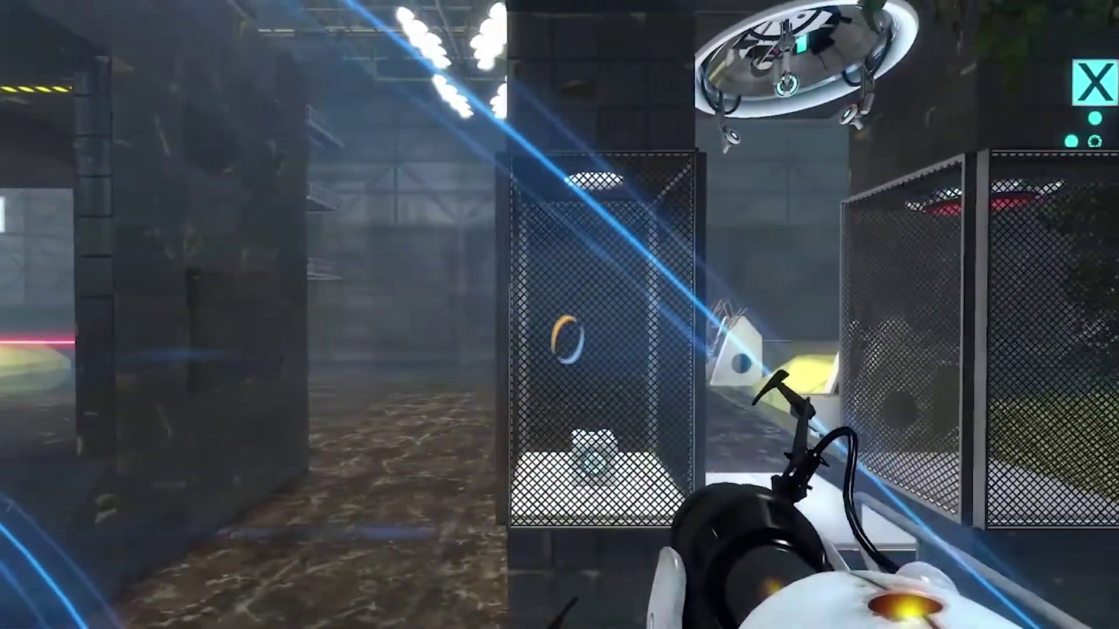
{"action": "key", "text": "w"}
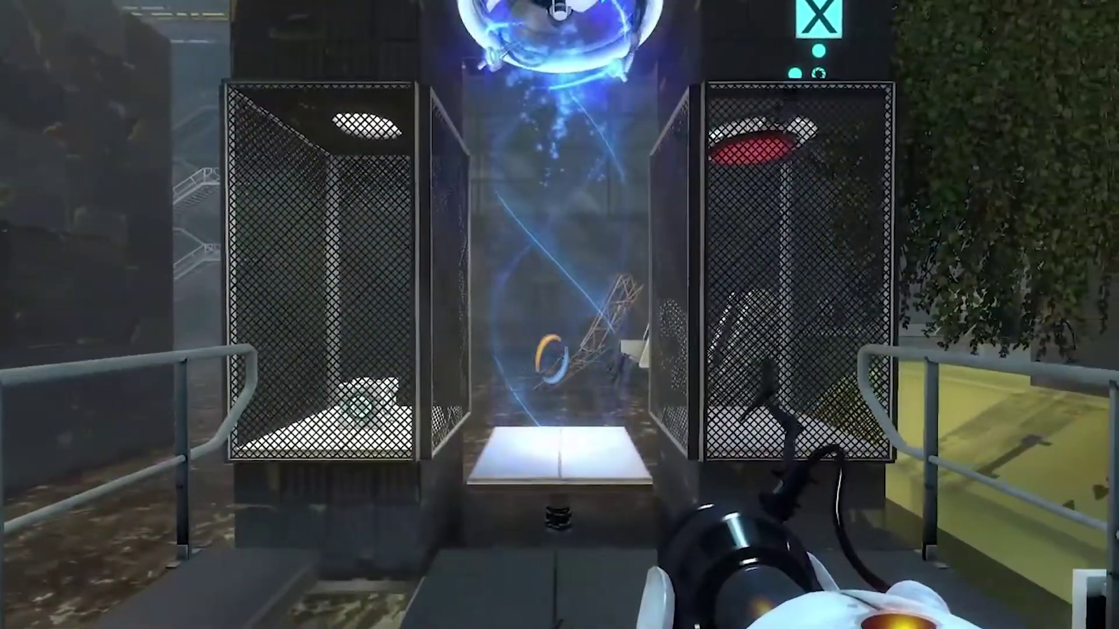
{"action": "key", "text": "w"}
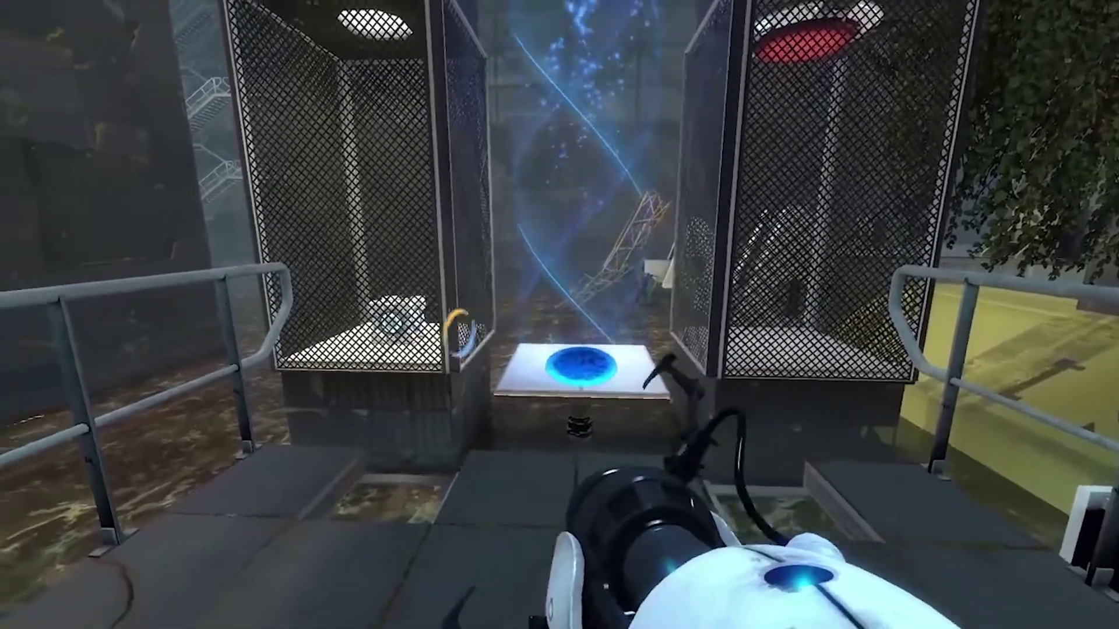
{"action": "key", "text": "s"}
{"action": "right_click", "coordinate": [560, 315]}
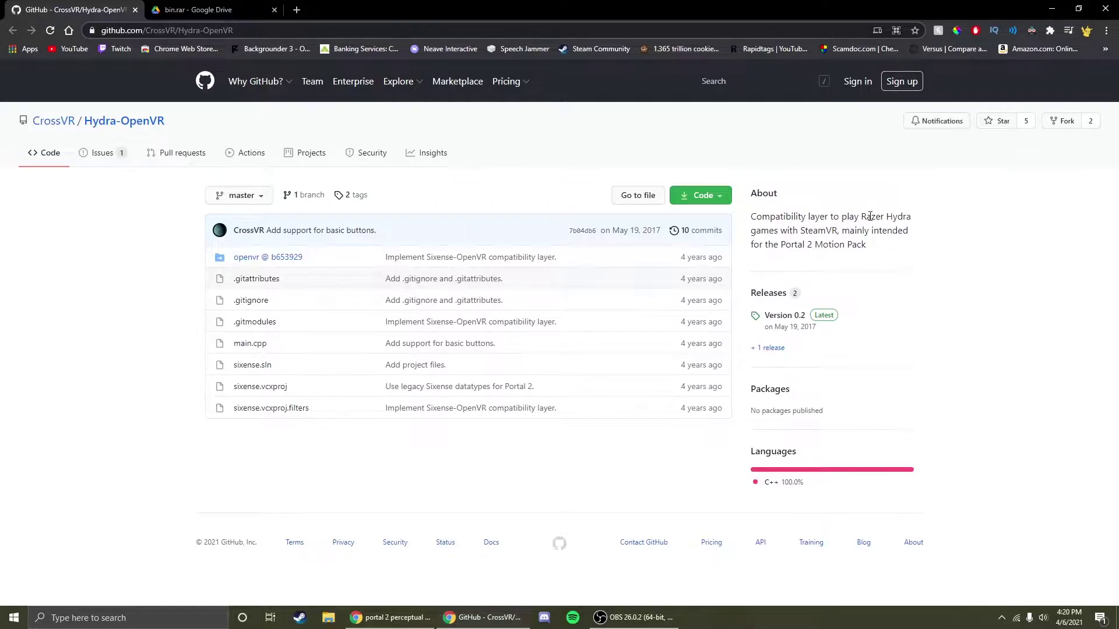
- Download sixense.zip from the Version 0.2 release of Hydra-OpenVR to the Downloads folder and keep the flagged file
{"action": "left_click", "coordinate": [777, 319]}
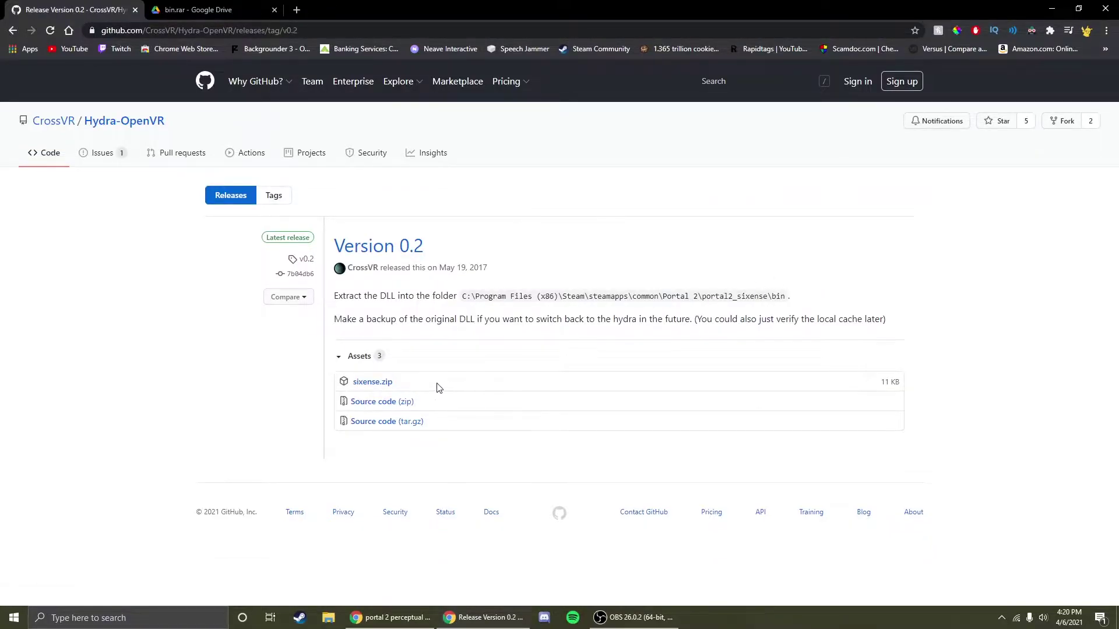
{"action": "left_click", "coordinate": [373, 382]}
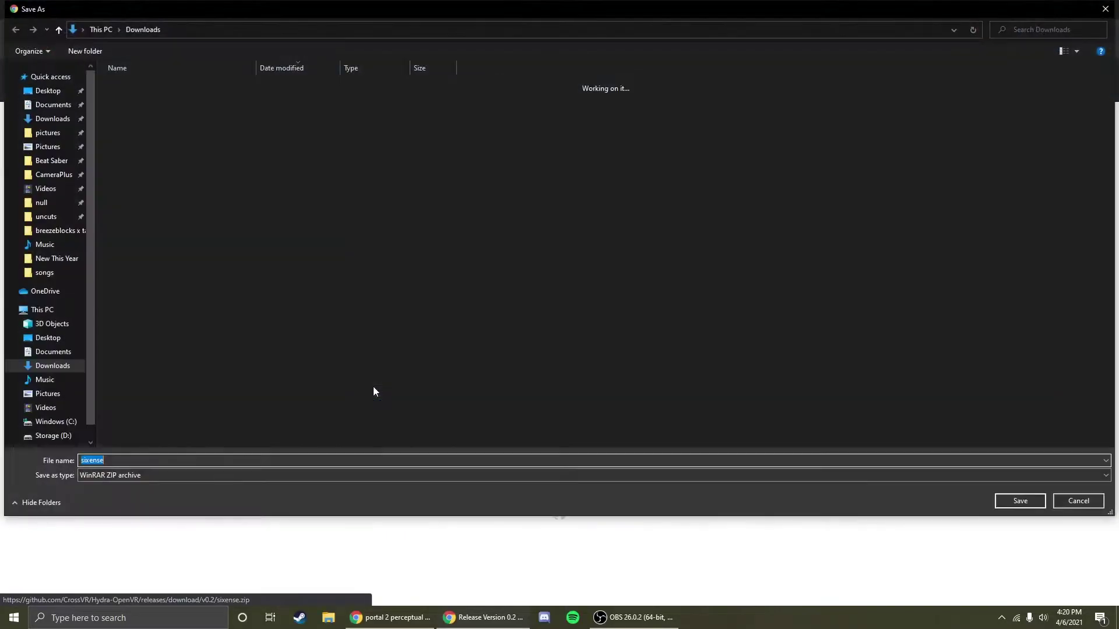
{"action": "left_click_drag", "start_coordinate": [526, 4], "coordinate": [513, 21]}
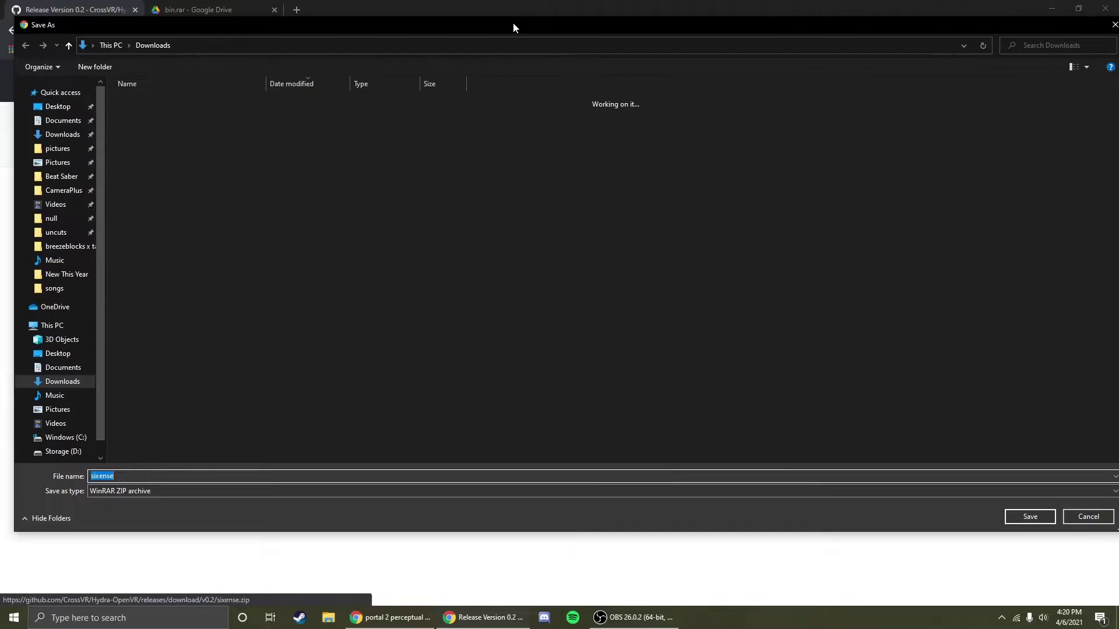
{"action": "left_click", "coordinate": [1015, 521]}
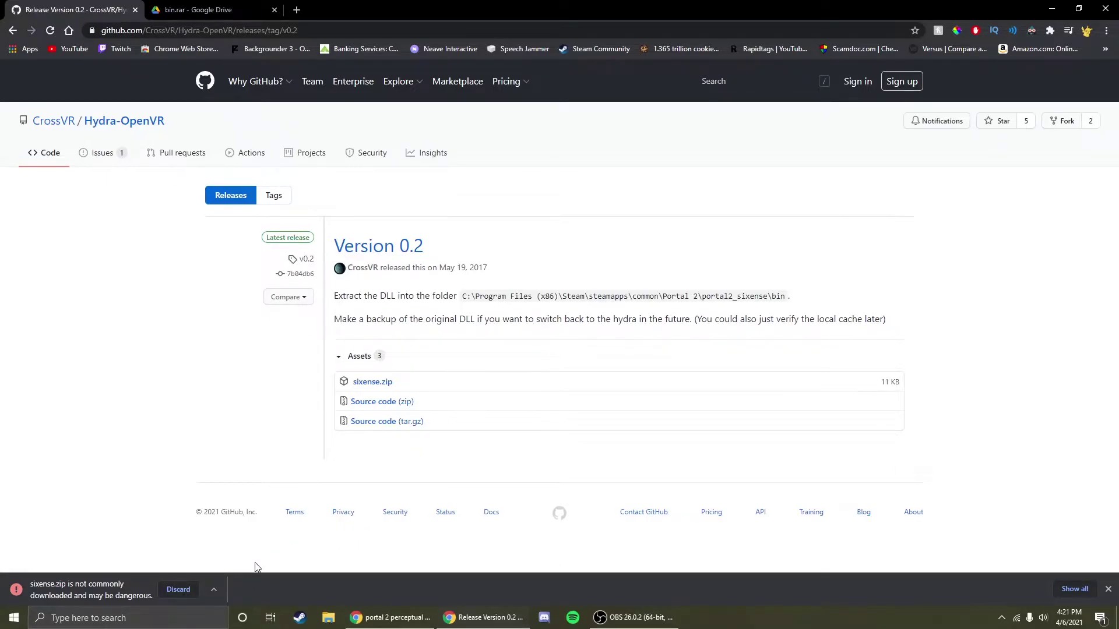
{"action": "left_click", "coordinate": [213, 589]}
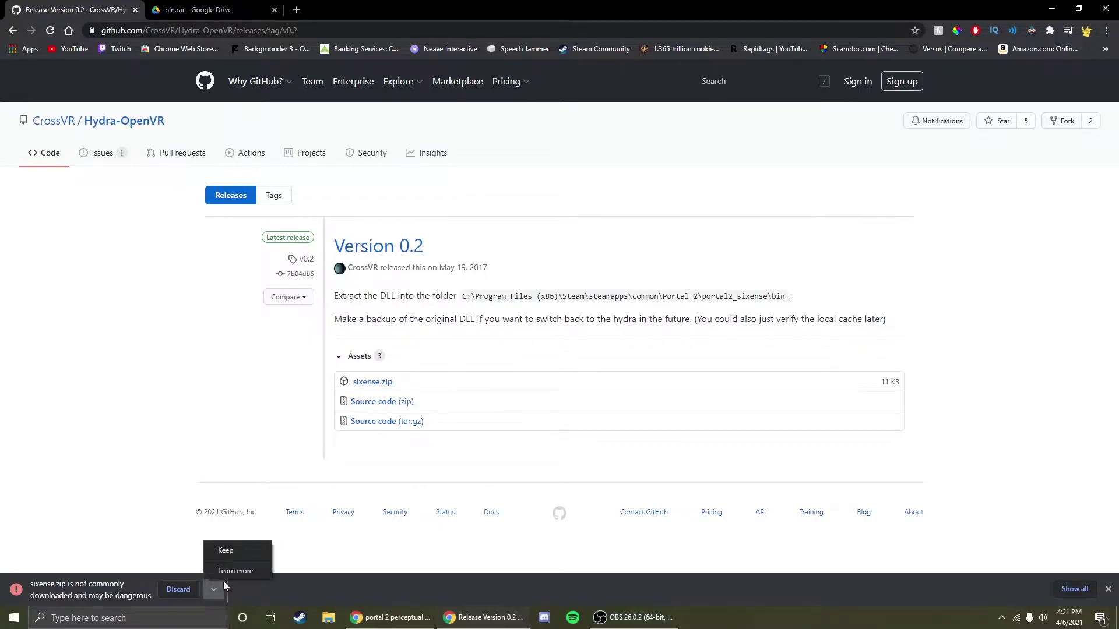
{"action": "left_click", "coordinate": [236, 553]}
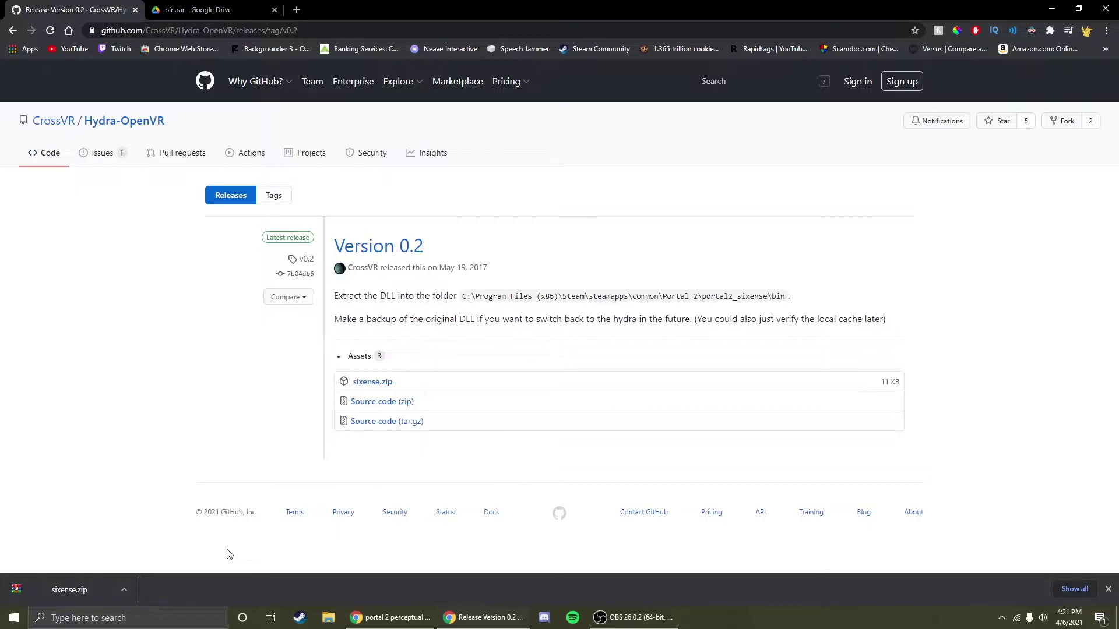
- Download bin.rar from its Google Drive page and save it to the Downloads folder
{"action": "key", "text": "ctrl+Tab"}
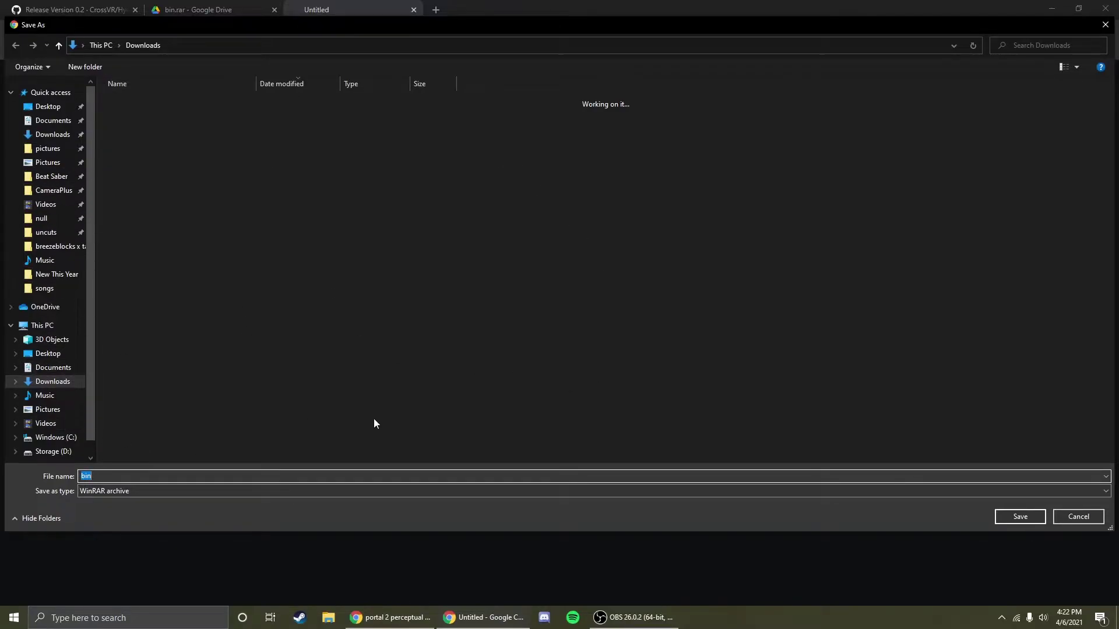
{"action": "left_click", "coordinate": [1020, 517]}
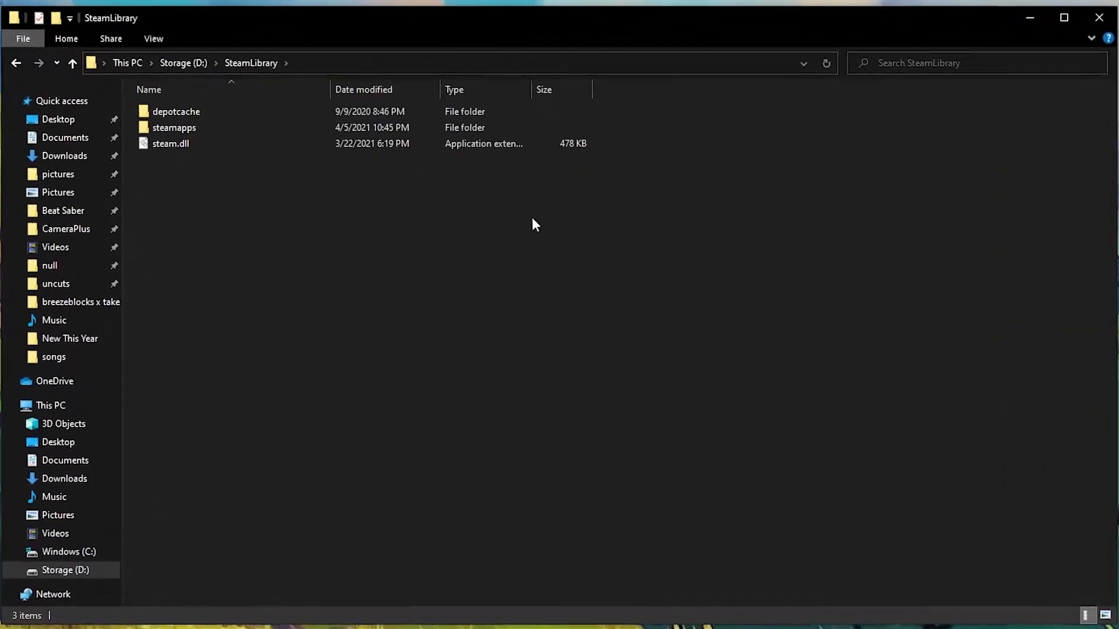
- Copy the portal2_sixense folder from steamapps\common\Portal 2 Sixense Perceptual Pack in the Steam library
{"action": "double_click", "coordinate": [183, 126]}
{"action": "double_click", "coordinate": [193, 111]}
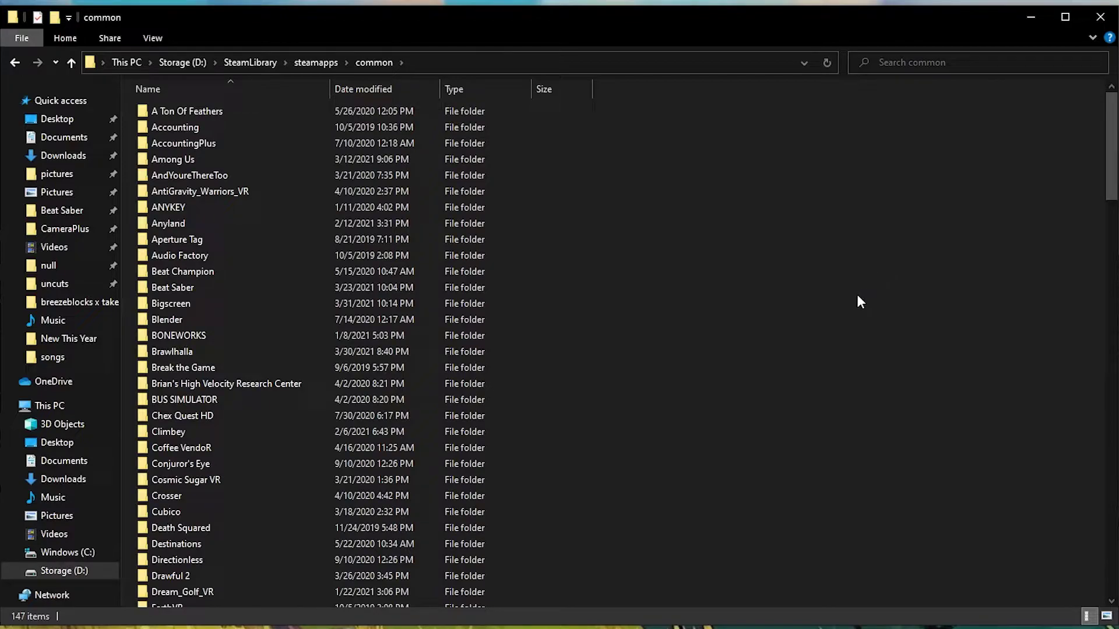
{"action": "scroll", "coordinate": [846, 309], "scroll_direction": "down", "scroll_amount": 20}
{"action": "left_click", "coordinate": [603, 328]}
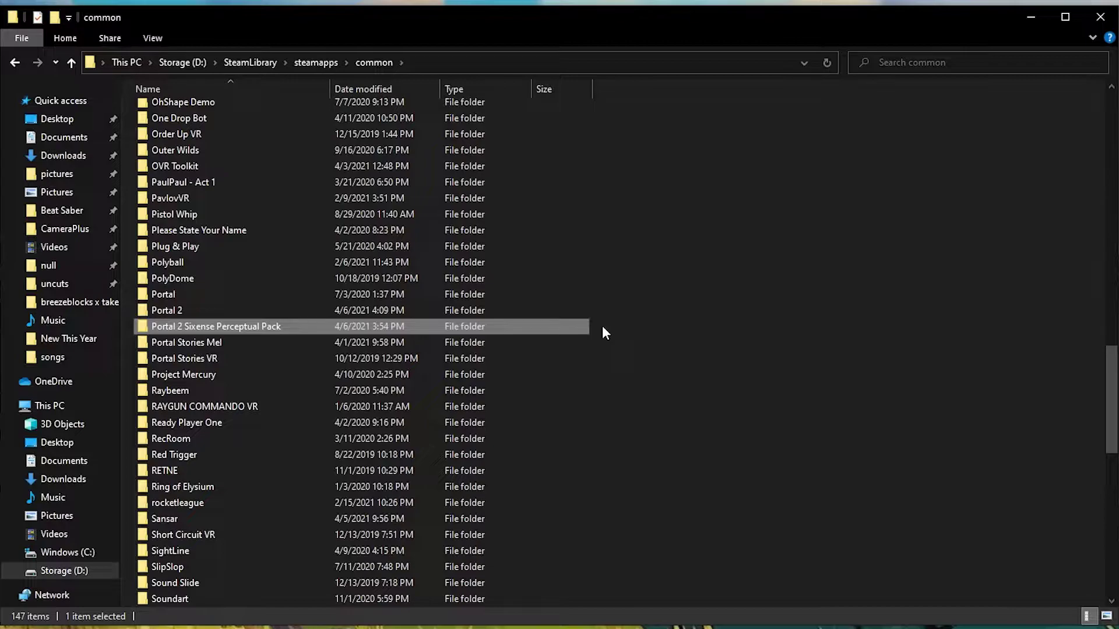
{"action": "double_click", "coordinate": [298, 327]}
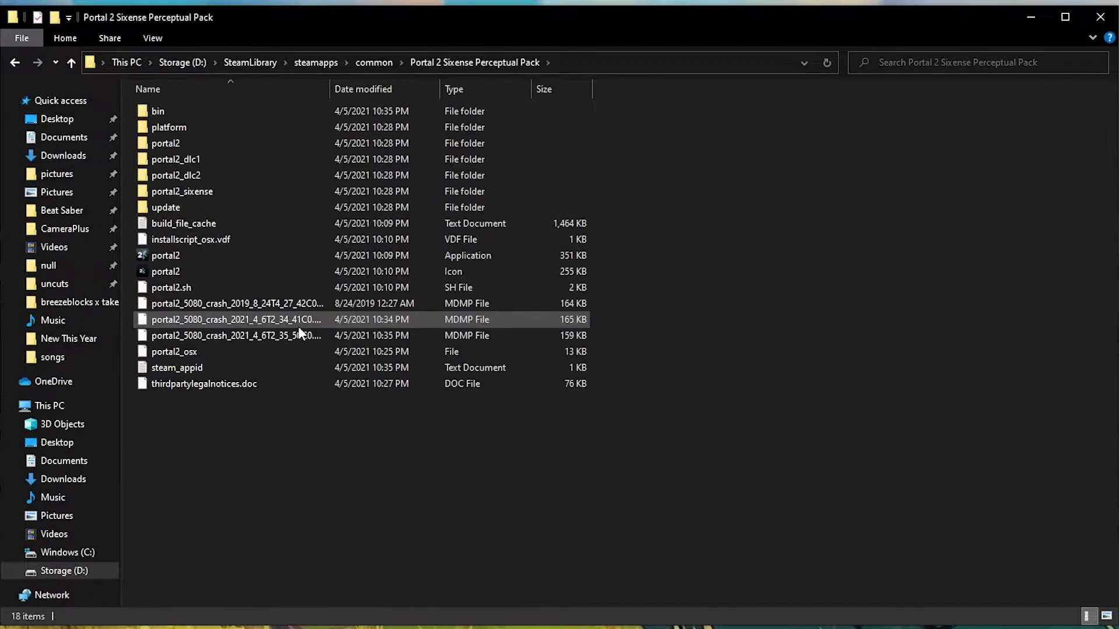
{"action": "left_click", "coordinate": [248, 186]}
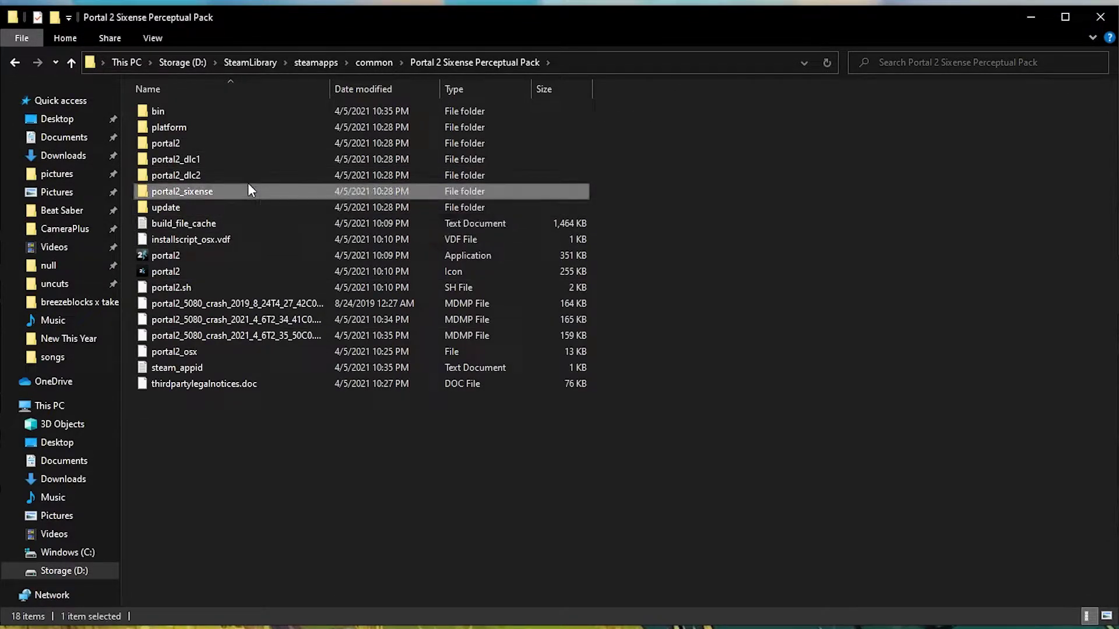
{"action": "right_click", "coordinate": [249, 185]}
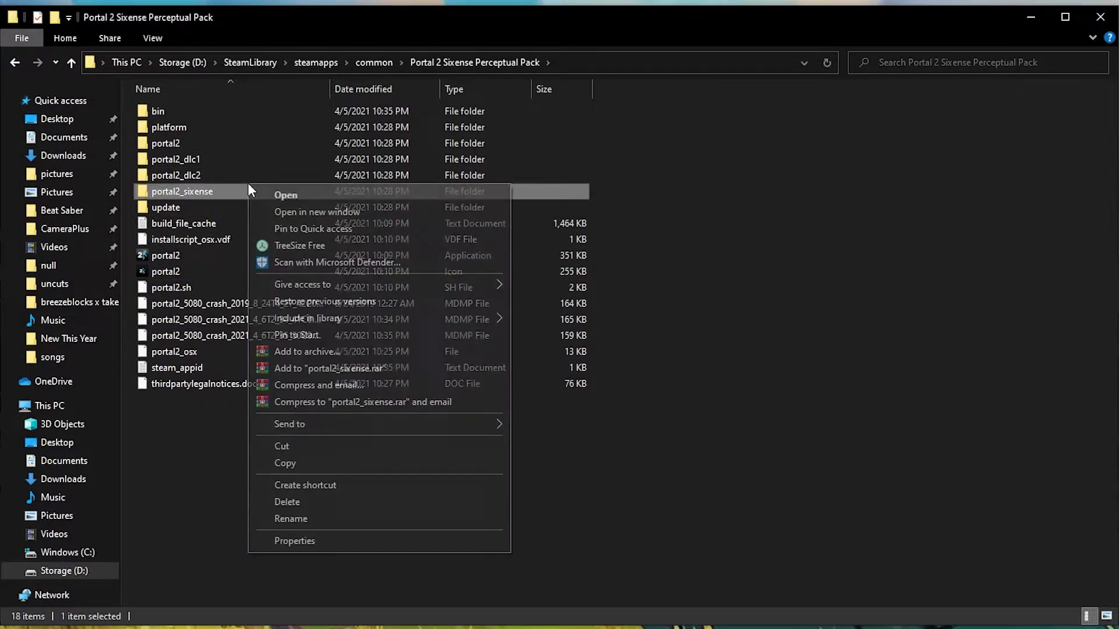
{"action": "left_click", "coordinate": [339, 464]}
{"action": "left_click", "coordinate": [841, 242]}
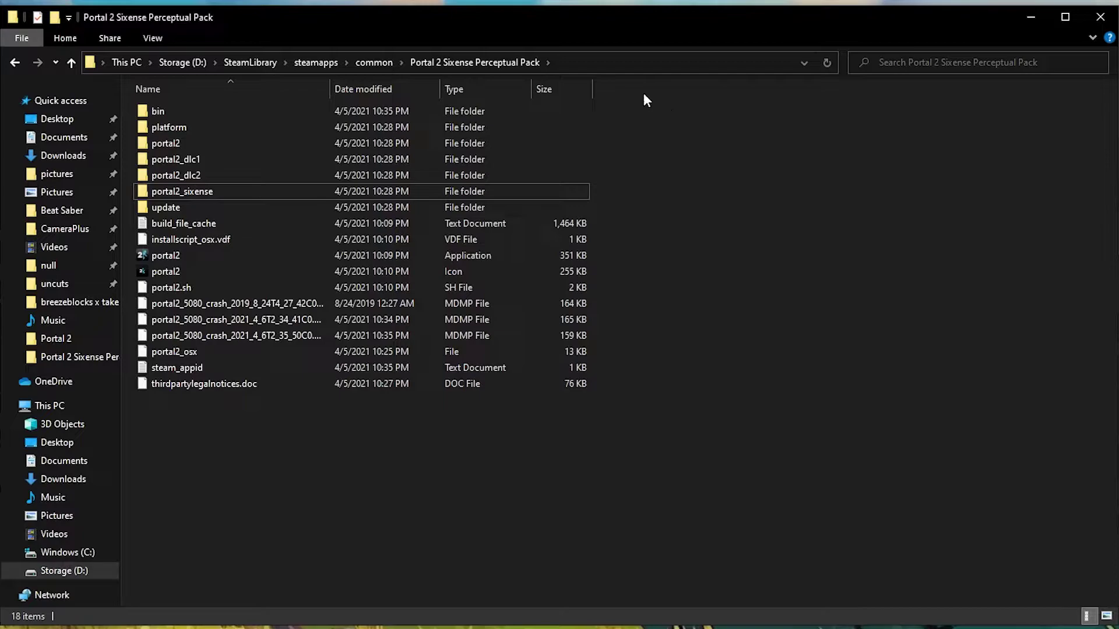
- Paste the copied portal2_sixense folder into the Portal 2 folder under steamapps\common
{"action": "left_click", "coordinate": [389, 63]}
{"action": "scroll", "coordinate": [462, 300], "scroll_direction": "down", "scroll_amount": 2}
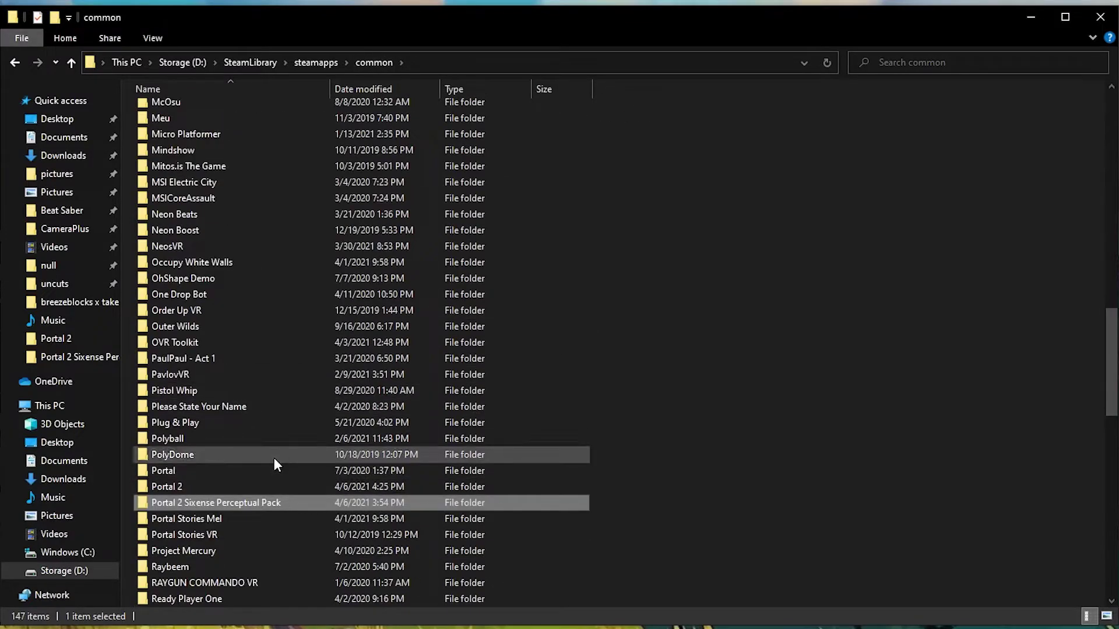
{"action": "double_click", "coordinate": [242, 485]}
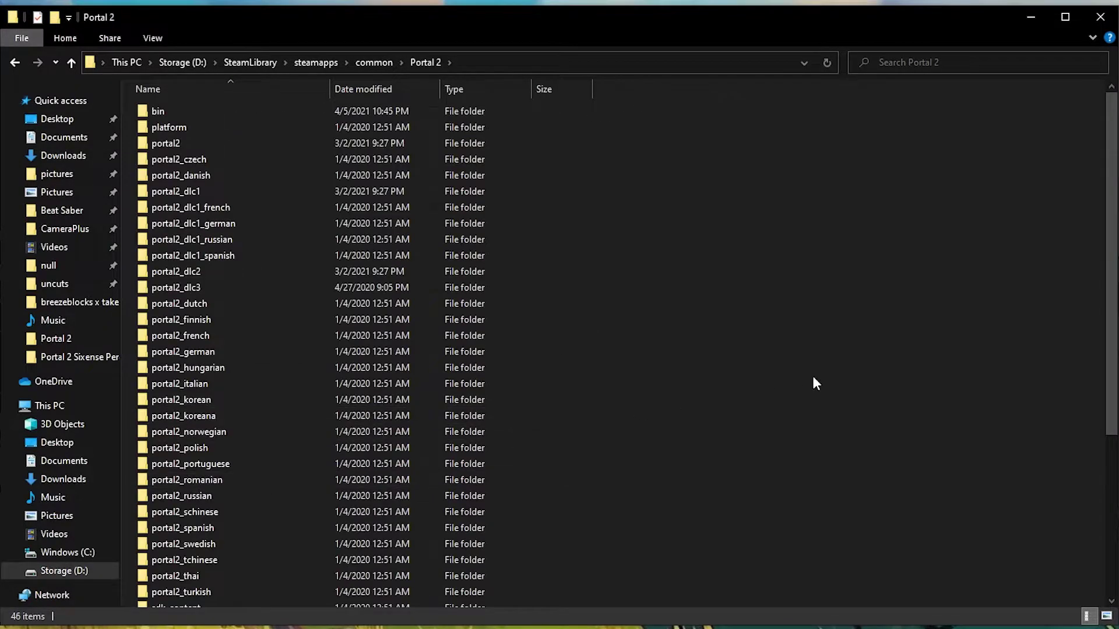
{"action": "scroll", "coordinate": [814, 383], "scroll_direction": "down", "scroll_amount": 4}
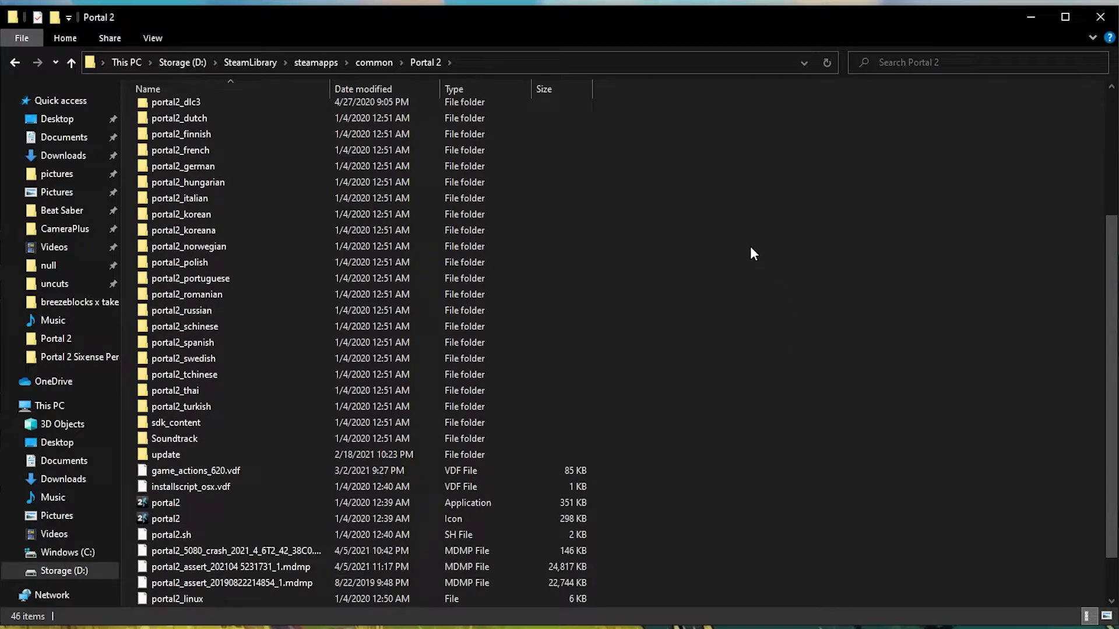
{"action": "right_click", "coordinate": [750, 246]}
{"action": "left_click", "coordinate": [809, 356]}
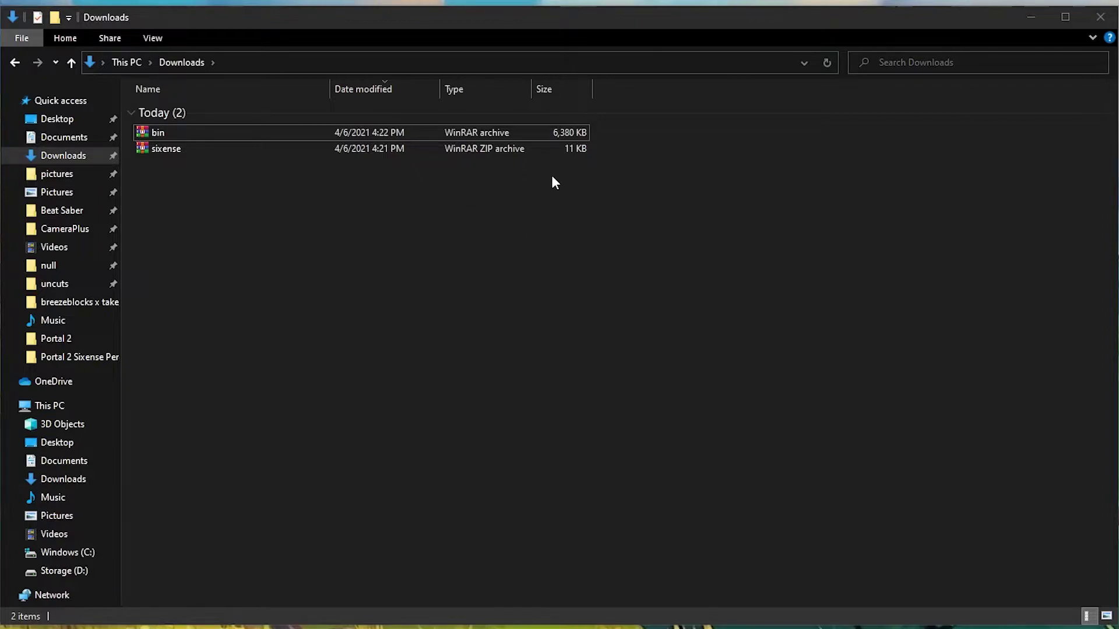
- Extract the downloaded bin and sixense archives into folders of the same names in Downloads
{"action": "left_click", "coordinate": [526, 133]}
{"action": "right_click", "coordinate": [527, 133]}
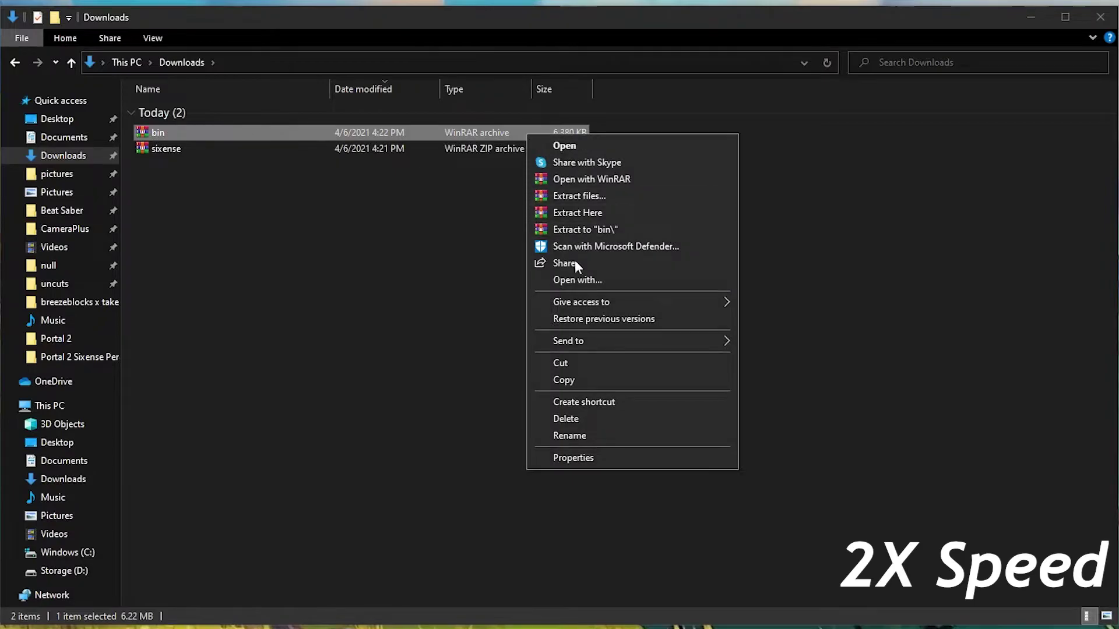
{"action": "left_click", "coordinate": [599, 204]}
{"action": "key", "text": "Return"}
{"action": "right_click", "coordinate": [366, 149]}
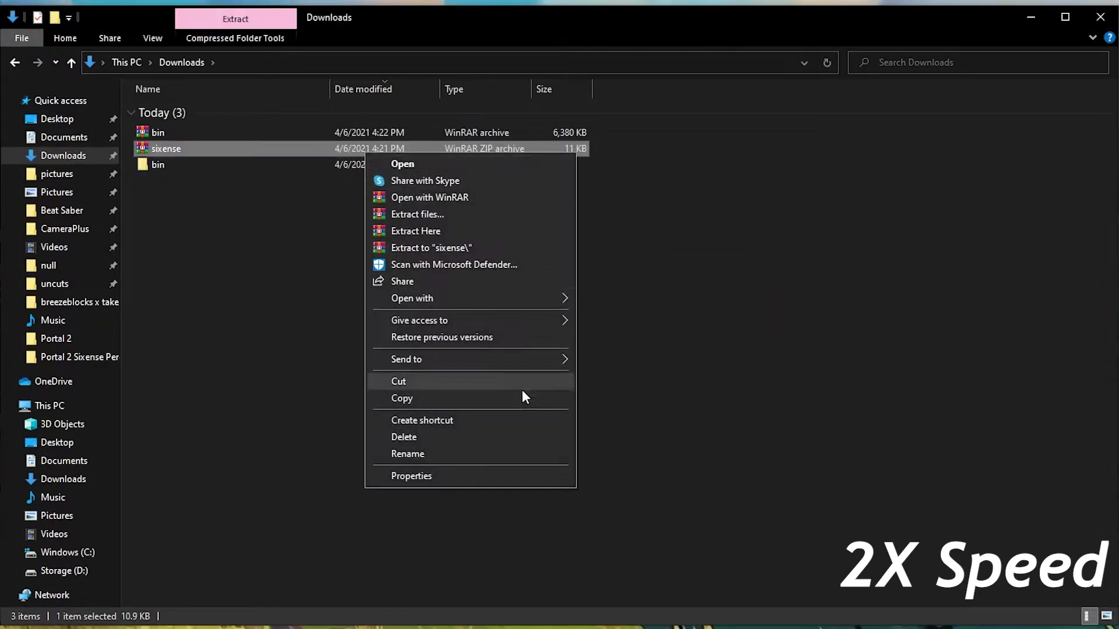
{"action": "left_click", "coordinate": [474, 214]}
{"action": "left_click", "coordinate": [592, 496]}
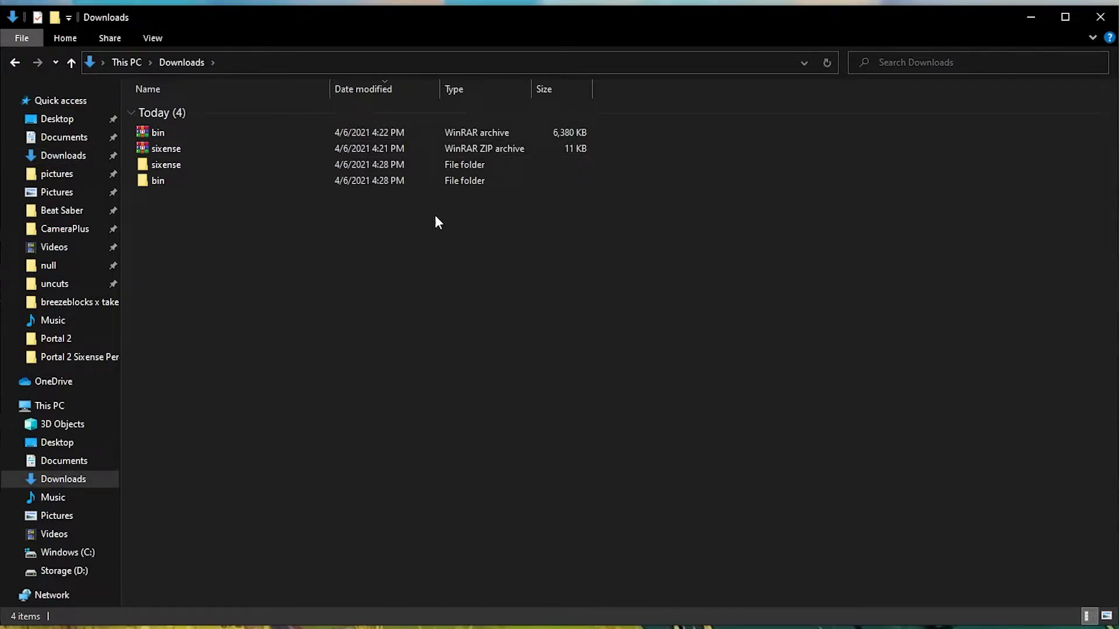
- Copy the inner bin folder from the extracted bin folder in Downloads
{"action": "double_click", "coordinate": [265, 183]}
{"action": "left_click", "coordinate": [161, 112]}
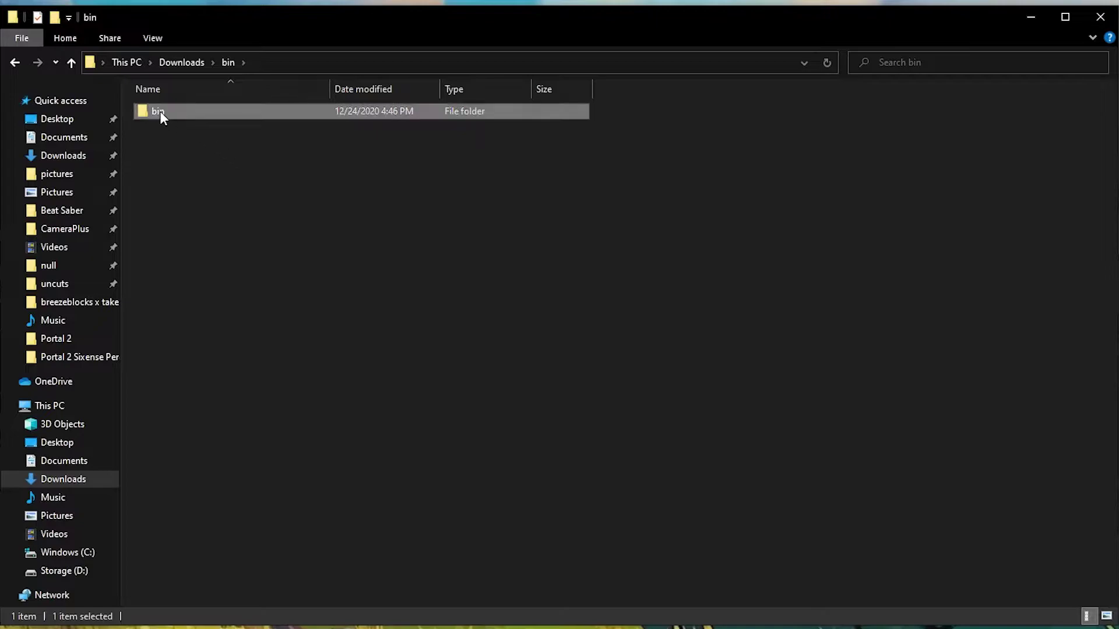
{"action": "right_click", "coordinate": [161, 111]}
{"action": "left_click", "coordinate": [213, 389]}
- Examine the files inside the inner bin folder of the extracted archive
{"action": "double_click", "coordinate": [309, 115]}
{"action": "left_click_drag", "start_coordinate": [569, 434], "coordinate": [258, 114]}
{"action": "left_click", "coordinate": [225, 59]}
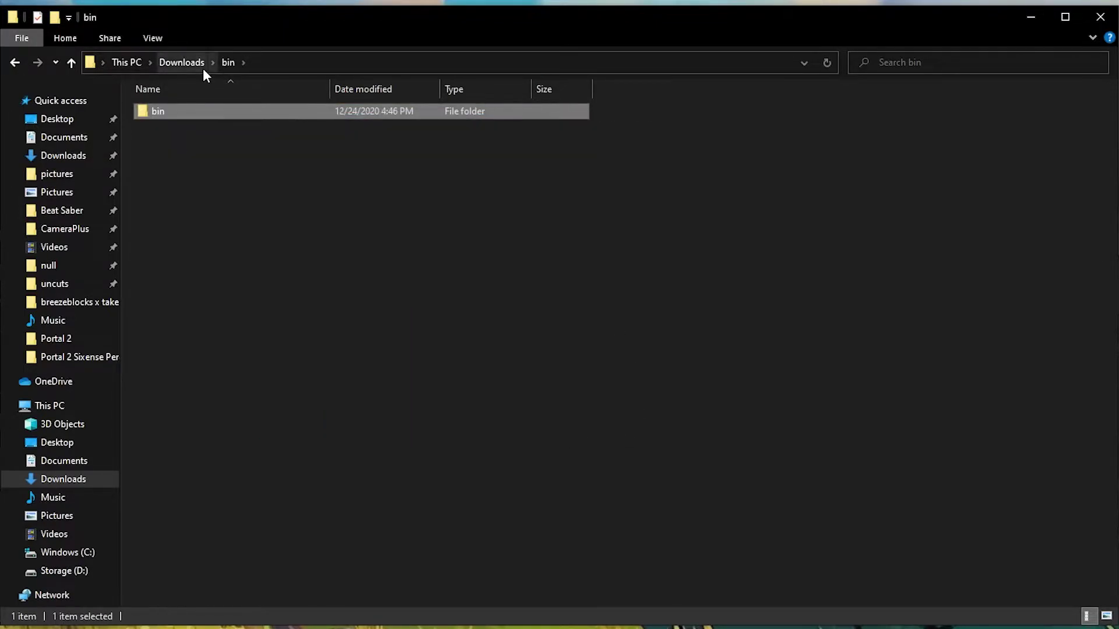
{"action": "left_click", "coordinate": [202, 67]}
{"action": "double_click", "coordinate": [173, 179]}
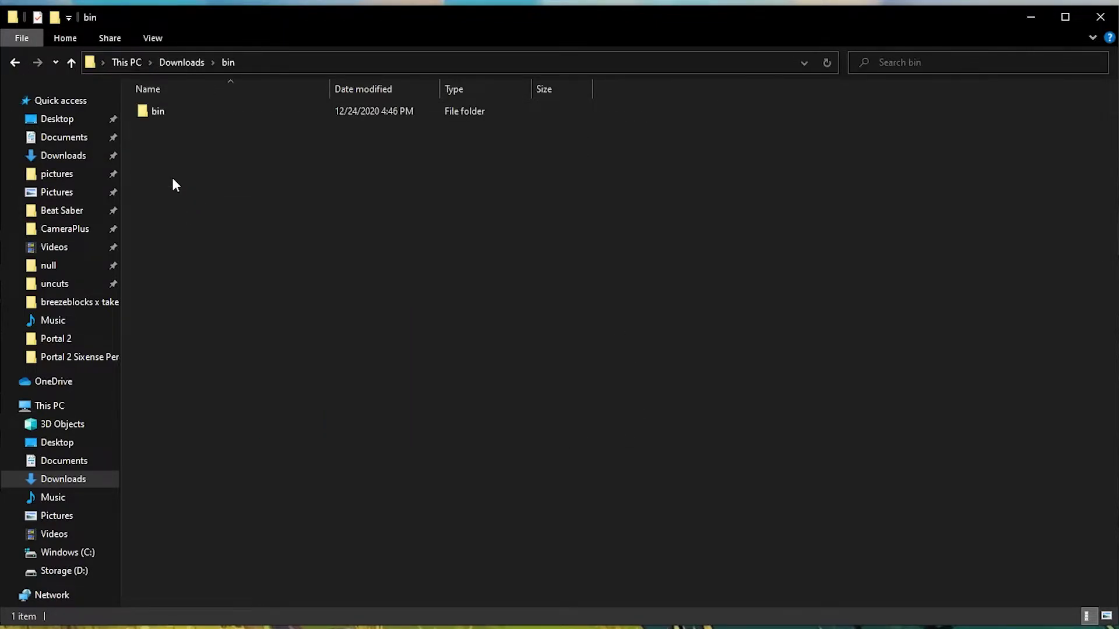
{"action": "double_click", "coordinate": [200, 116]}
- Paste the copied bin folder into the portal2_sixense folder inside Portal 2, replacing the files that have the same names
{"action": "left_click", "coordinate": [56, 338]}
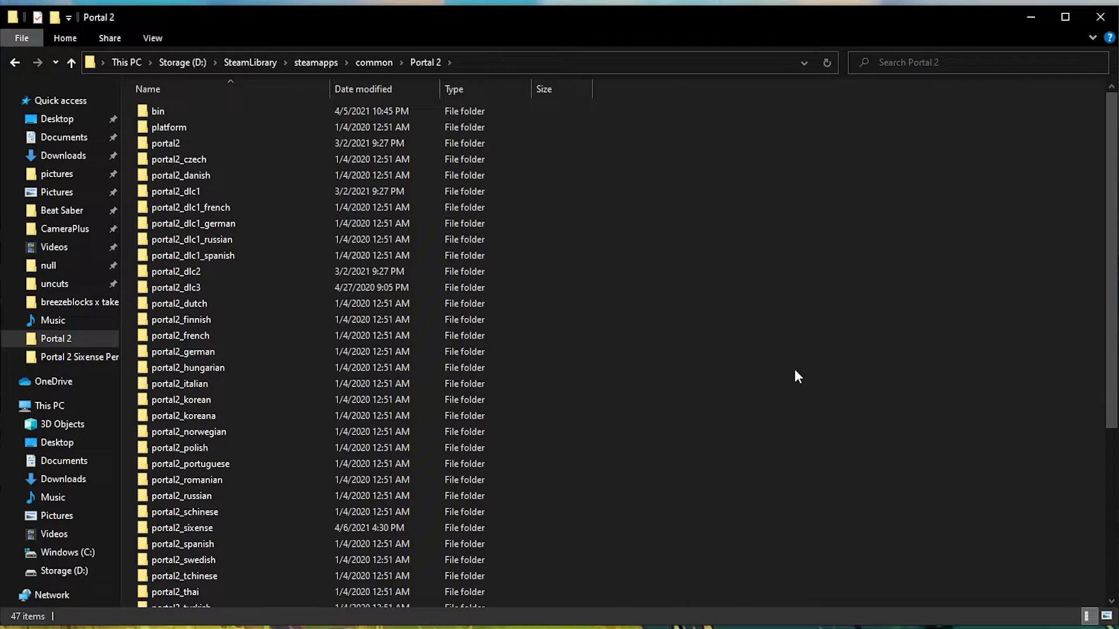
{"action": "scroll", "coordinate": [775, 373], "scroll_direction": "down", "scroll_amount": 2}
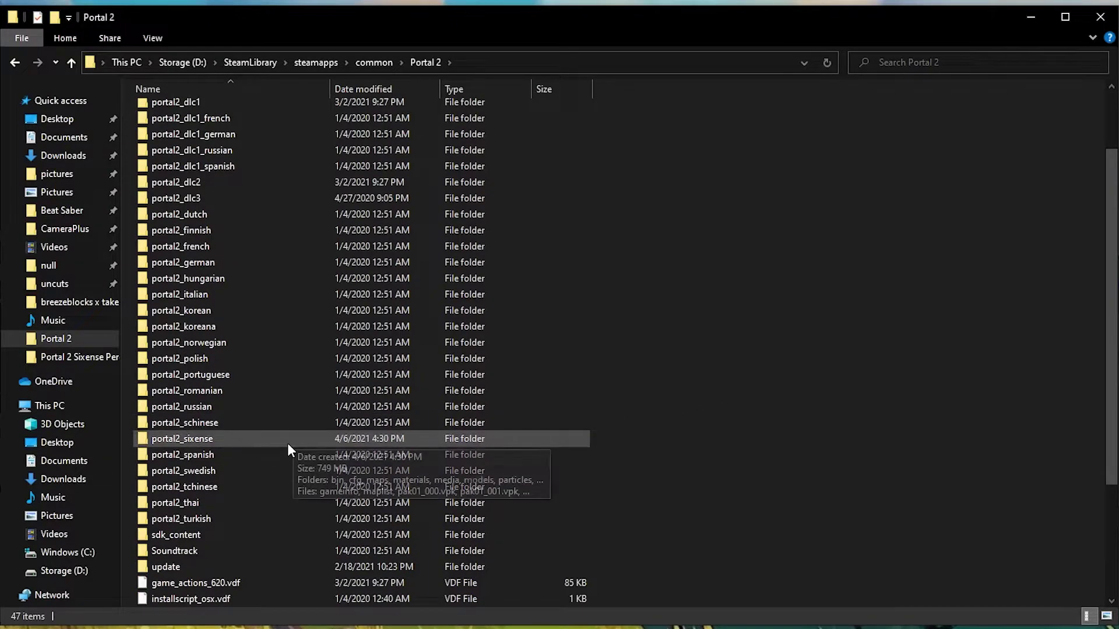
{"action": "double_click", "coordinate": [289, 439]}
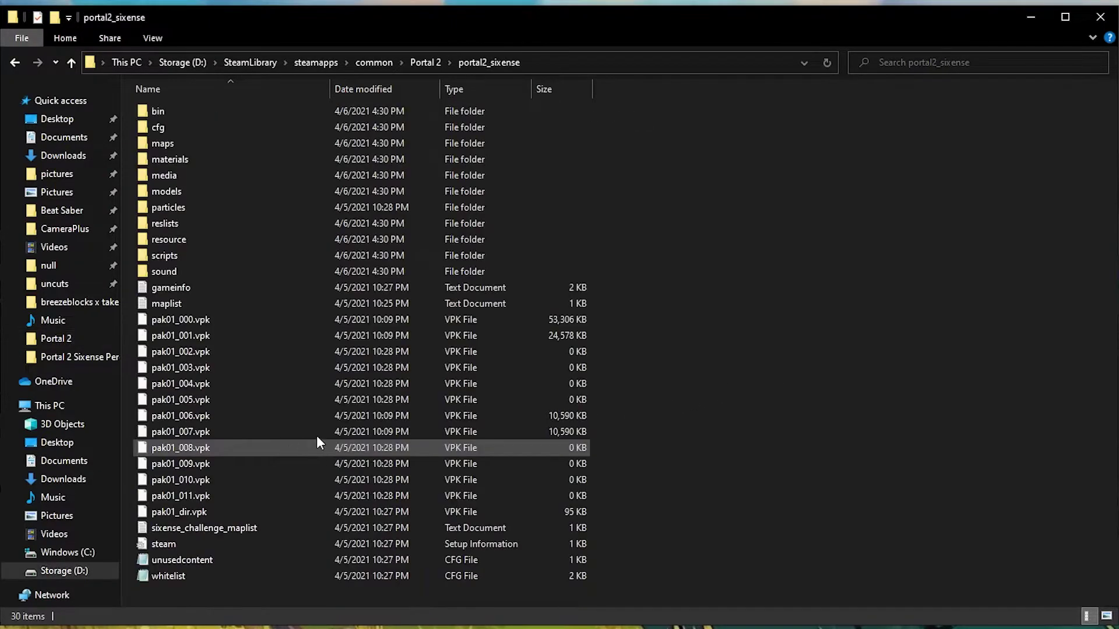
{"action": "right_click", "coordinate": [735, 187]}
{"action": "left_click", "coordinate": [802, 291]}
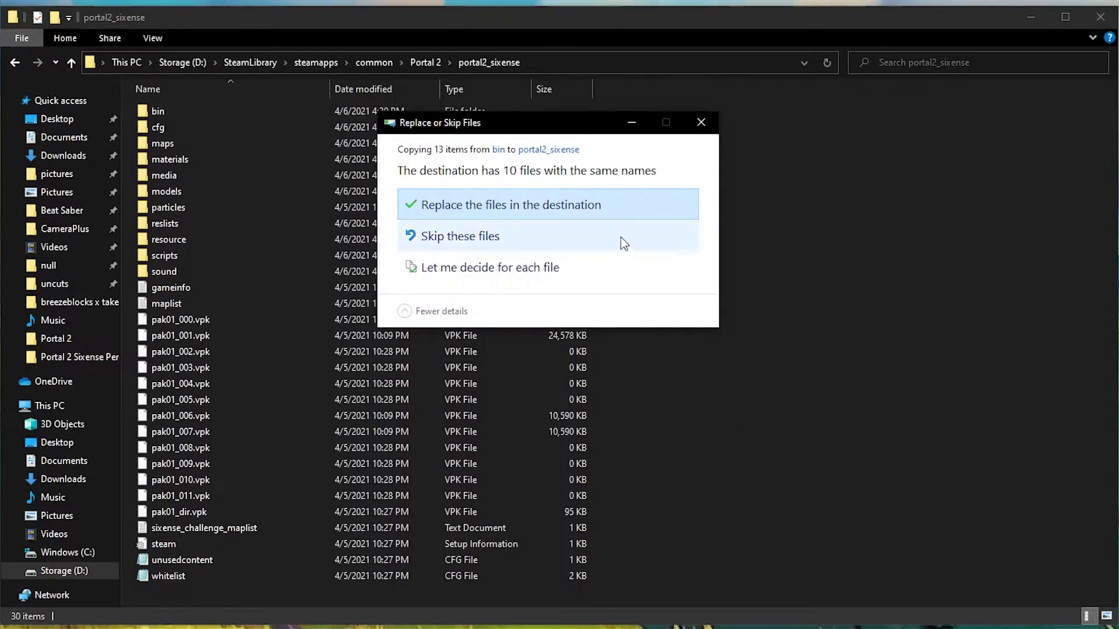
{"action": "left_click", "coordinate": [583, 204]}
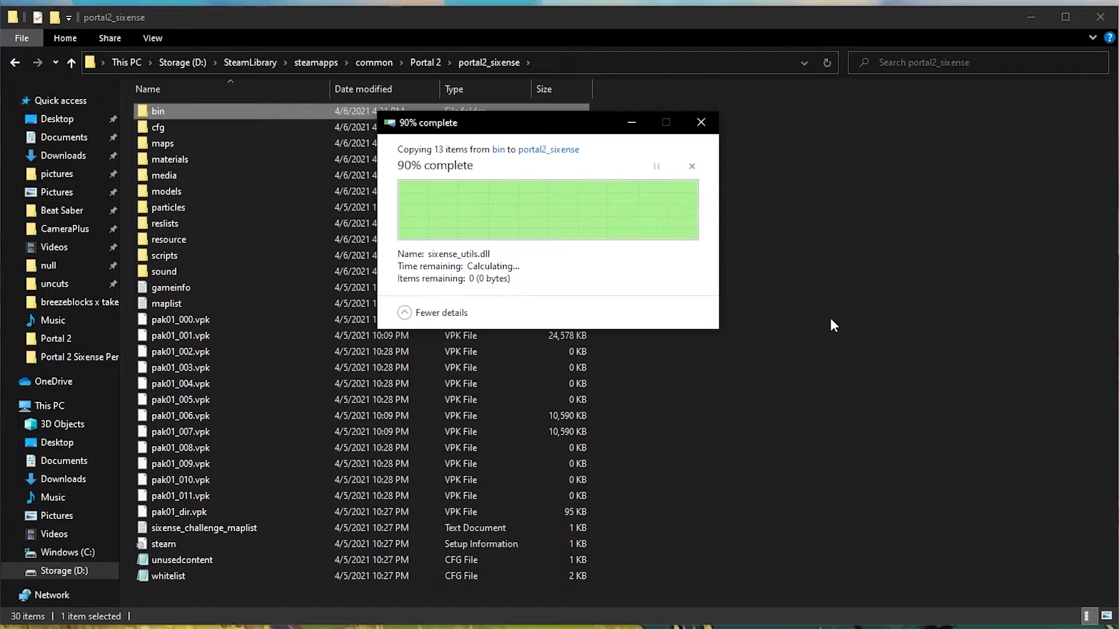
- Copy sixense.dll from the extracted sixense folder in Downloads
{"action": "key", "text": "alt+Left"}
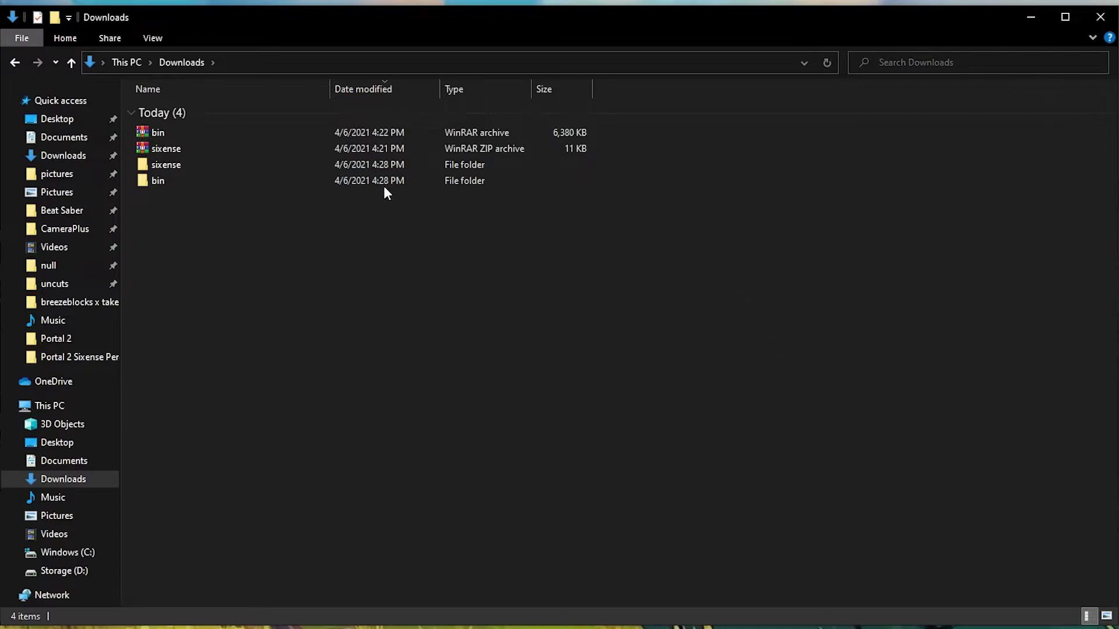
{"action": "double_click", "coordinate": [187, 167]}
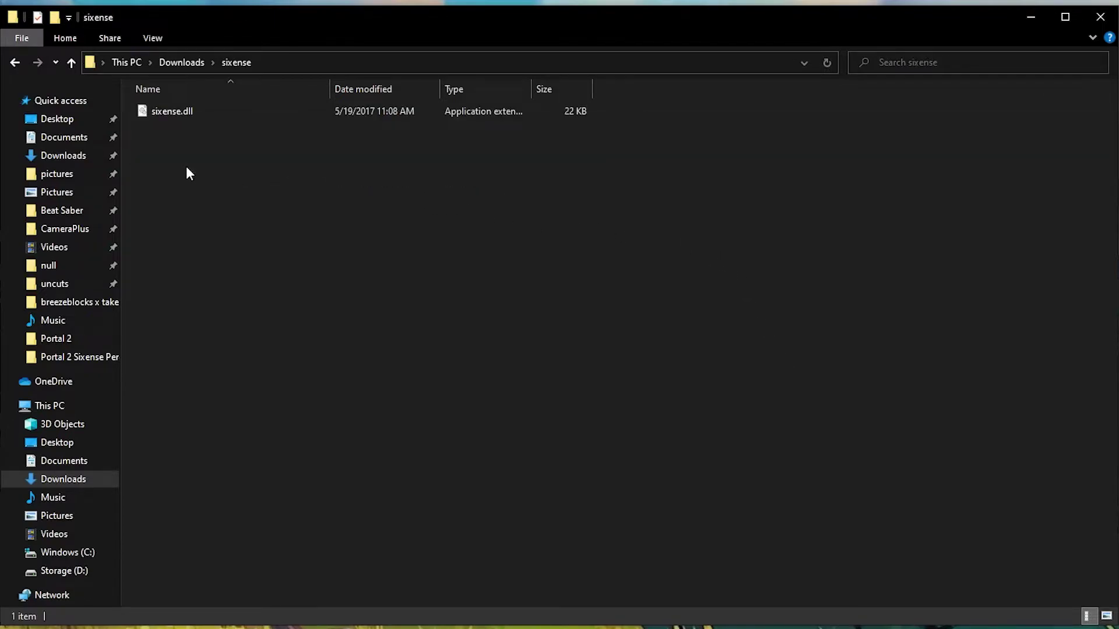
{"action": "left_click", "coordinate": [209, 113]}
{"action": "right_click", "coordinate": [208, 113]}
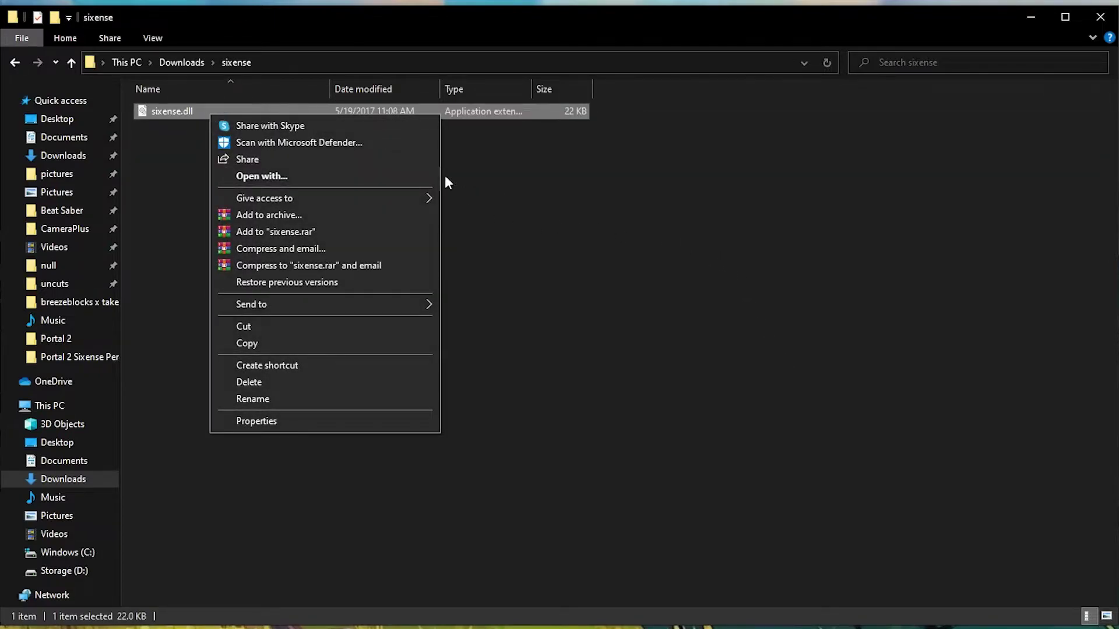
{"action": "left_click", "coordinate": [321, 350]}
- Paste sixense.dll into the bin folder of portal2_sixense inside Portal 2, replacing the existing file
{"action": "left_click", "coordinate": [56, 338]}
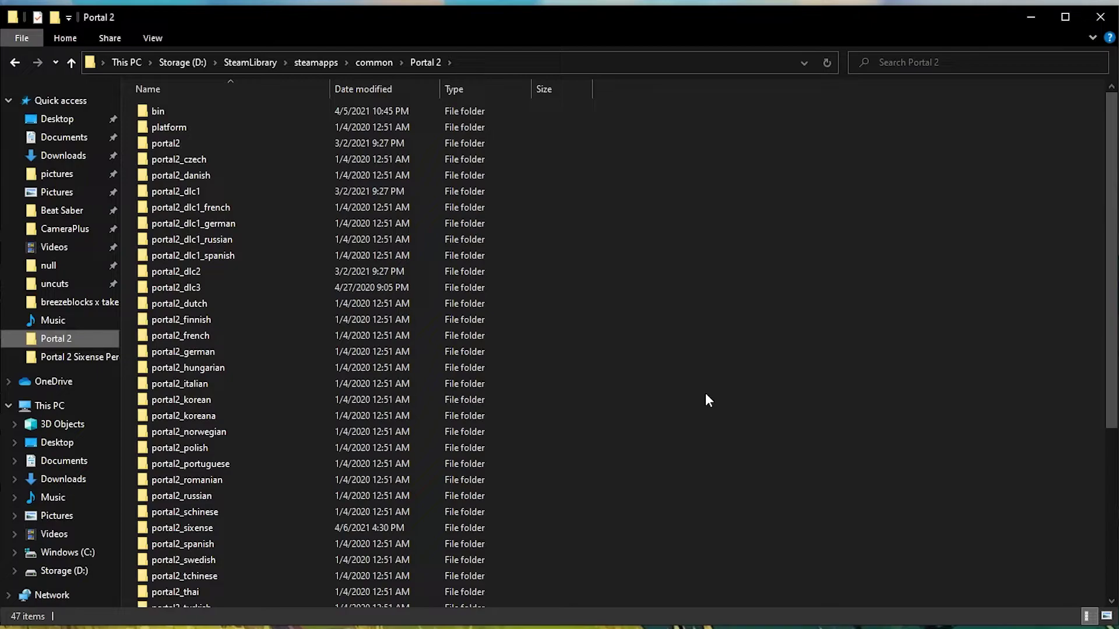
{"action": "scroll", "coordinate": [705, 392], "scroll_direction": "down", "scroll_amount": 2}
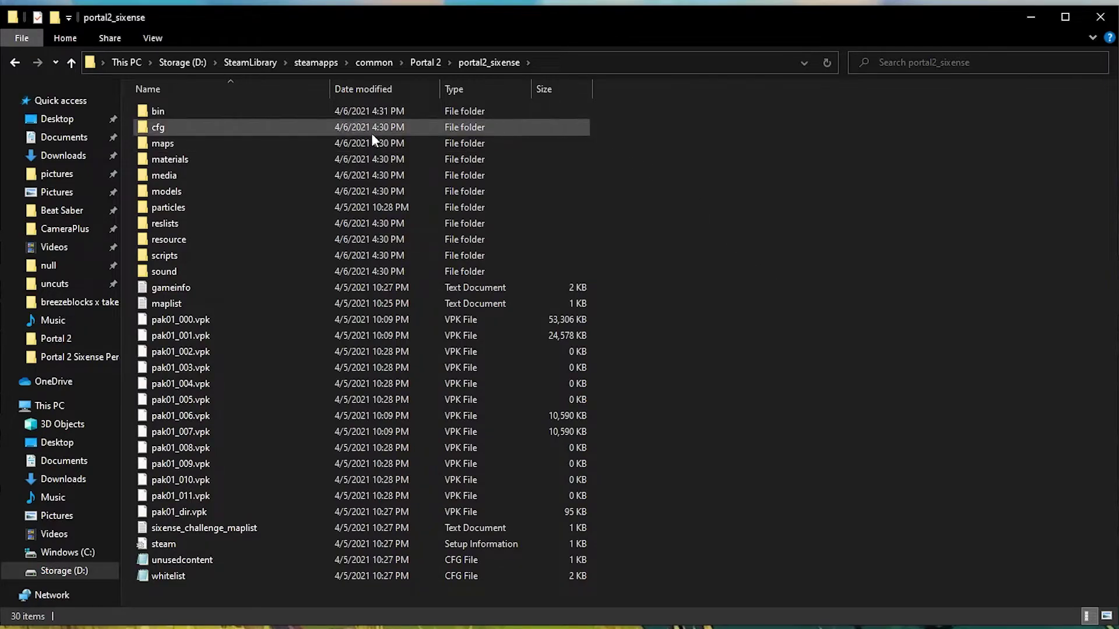
{"action": "double_click", "coordinate": [169, 113]}
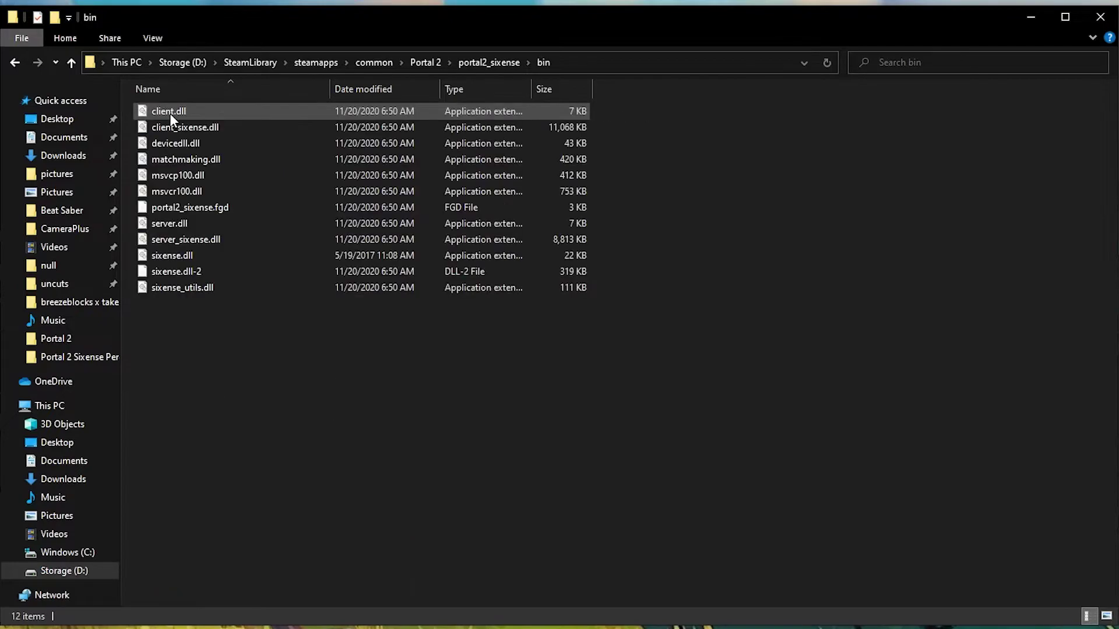
{"action": "right_click", "coordinate": [735, 239]}
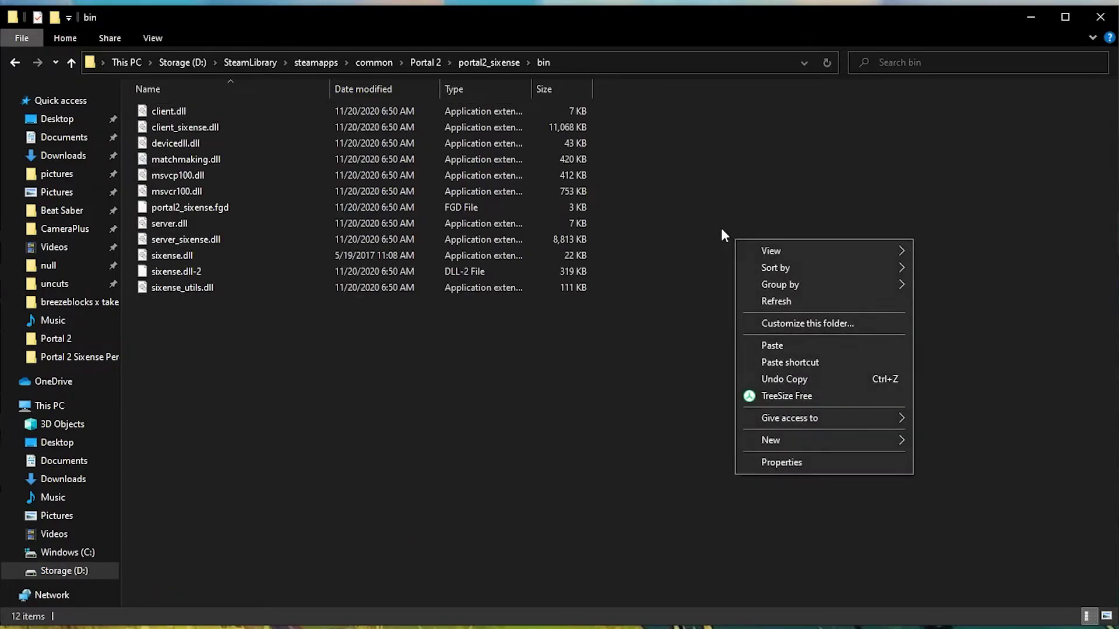
{"action": "left_click", "coordinate": [793, 347]}
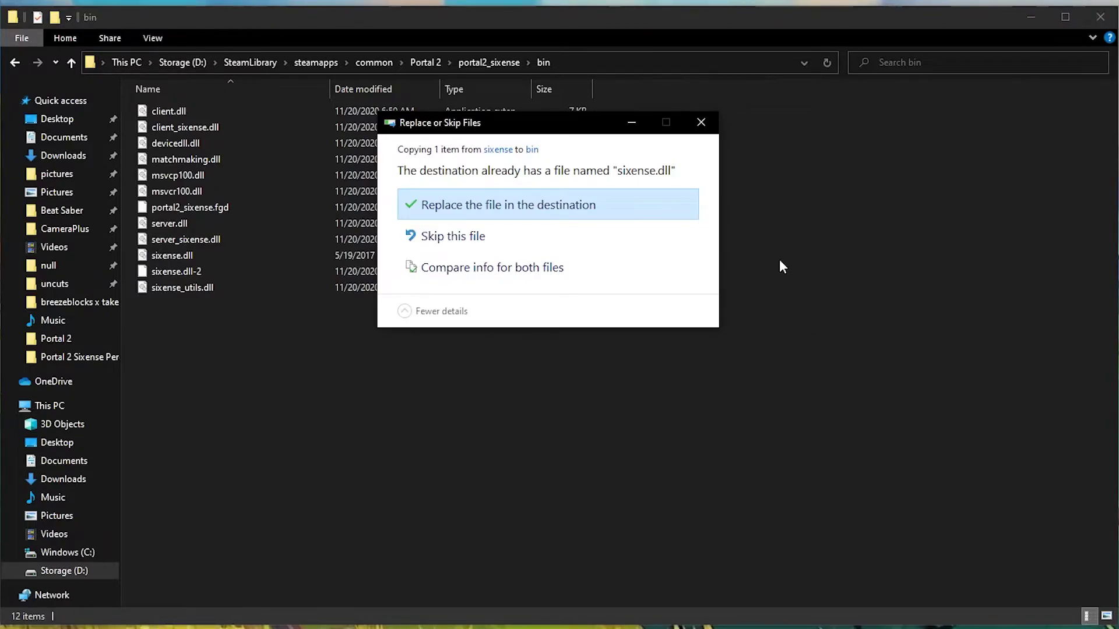
{"action": "left_click", "coordinate": [601, 206]}
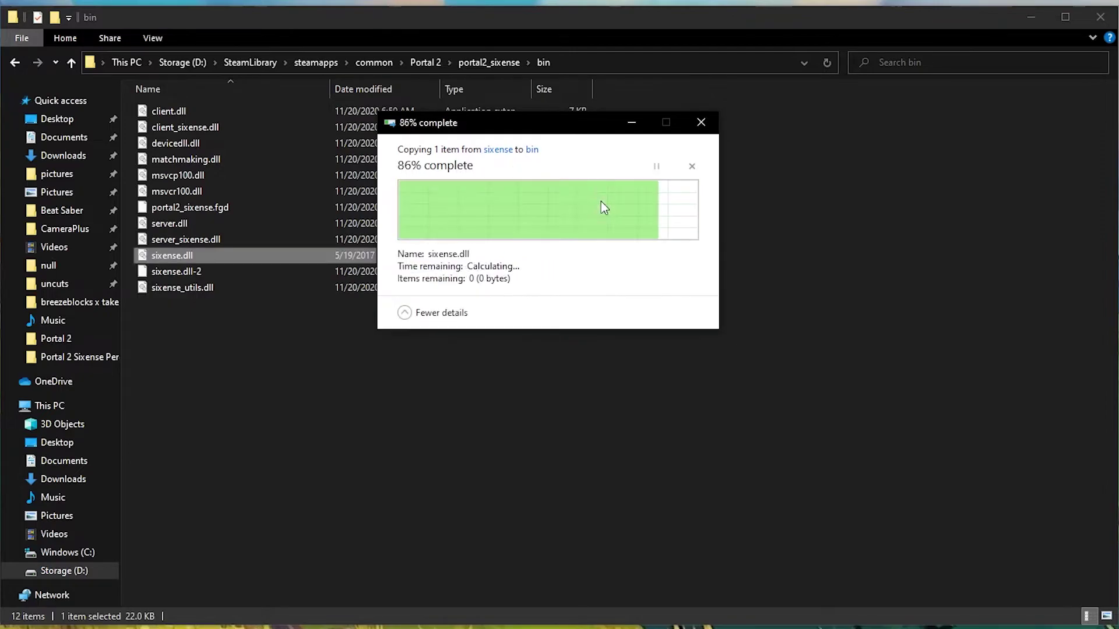
{"action": "left_click", "coordinate": [914, 211]}
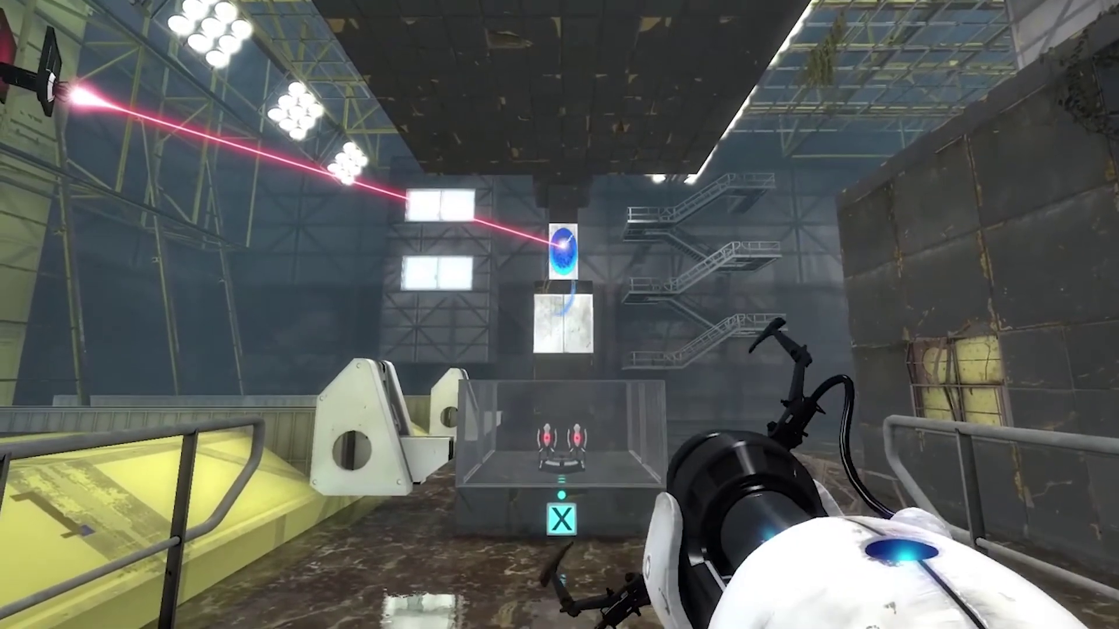
{"action": "right_click", "coordinate": [560, 314]}
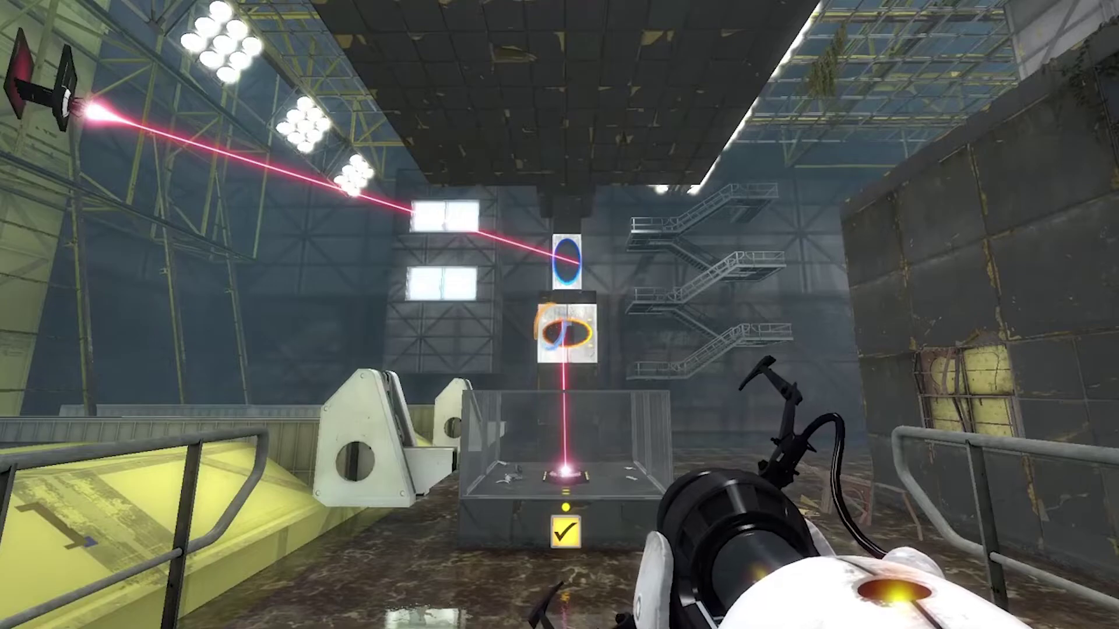
{"action": "key", "text": "w"}
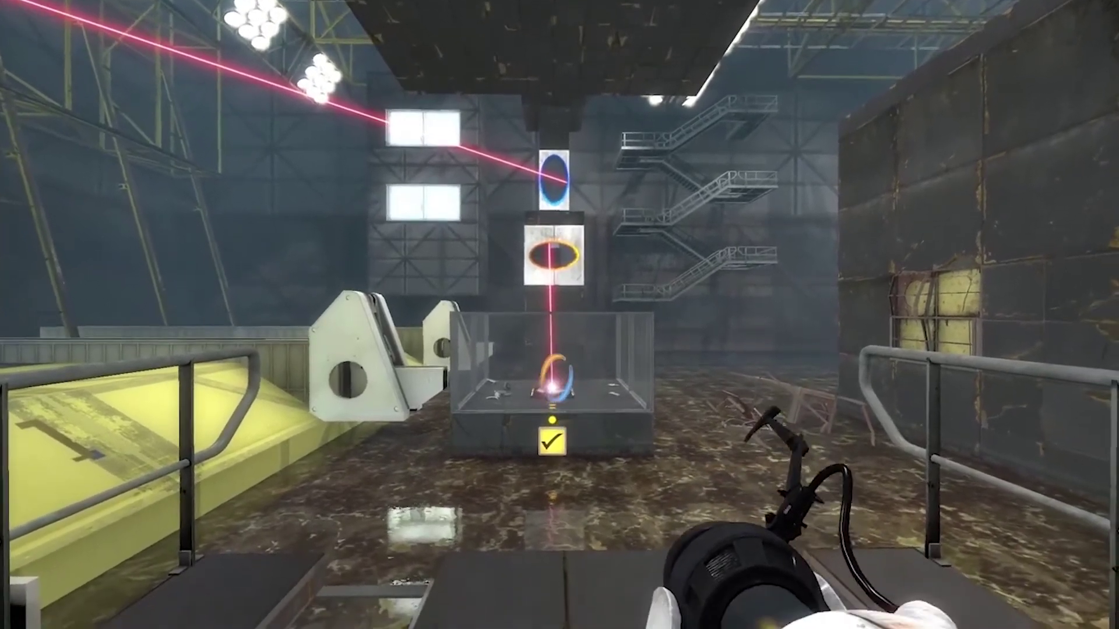
{"action": "right_click", "coordinate": [560, 315]}
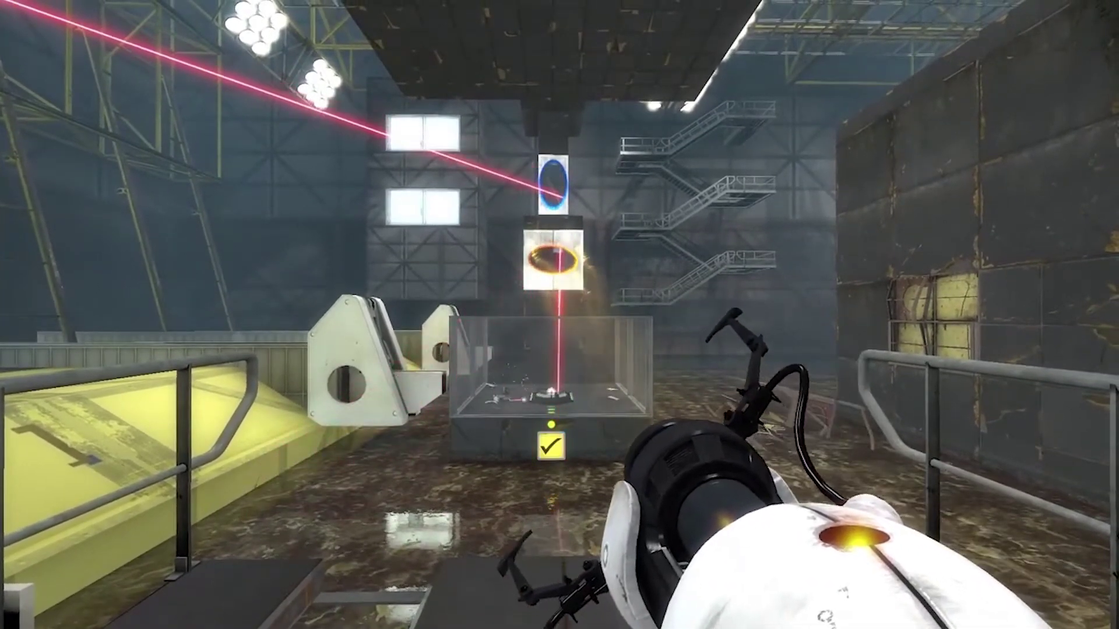
{"action": "key", "text": "w"}
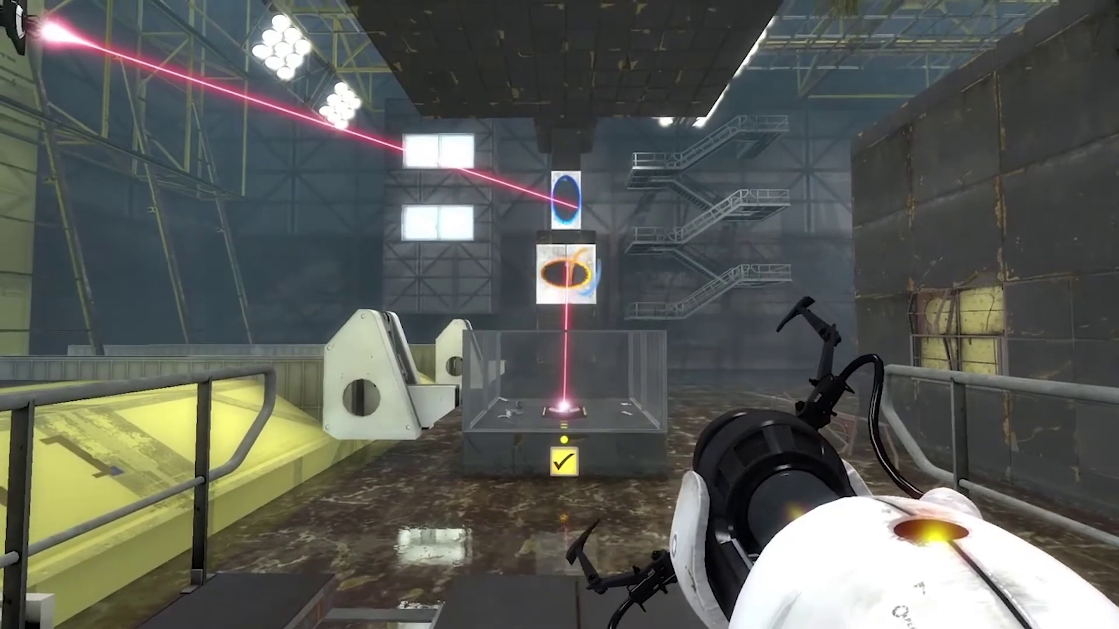
{"action": "key", "text": "w"}
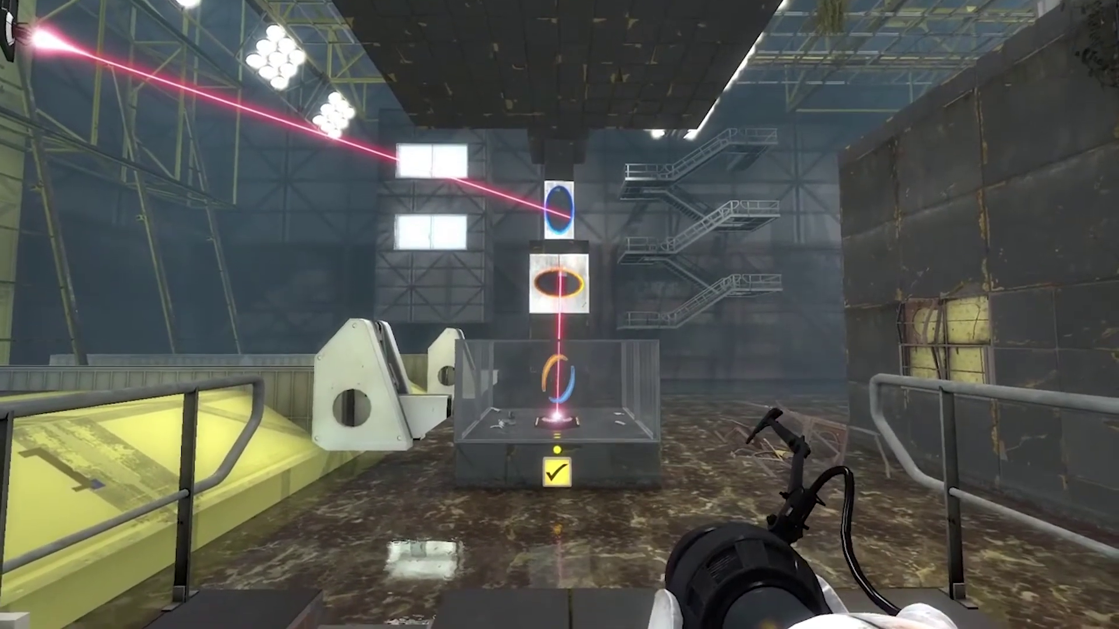
{"action": "key", "text": "w"}
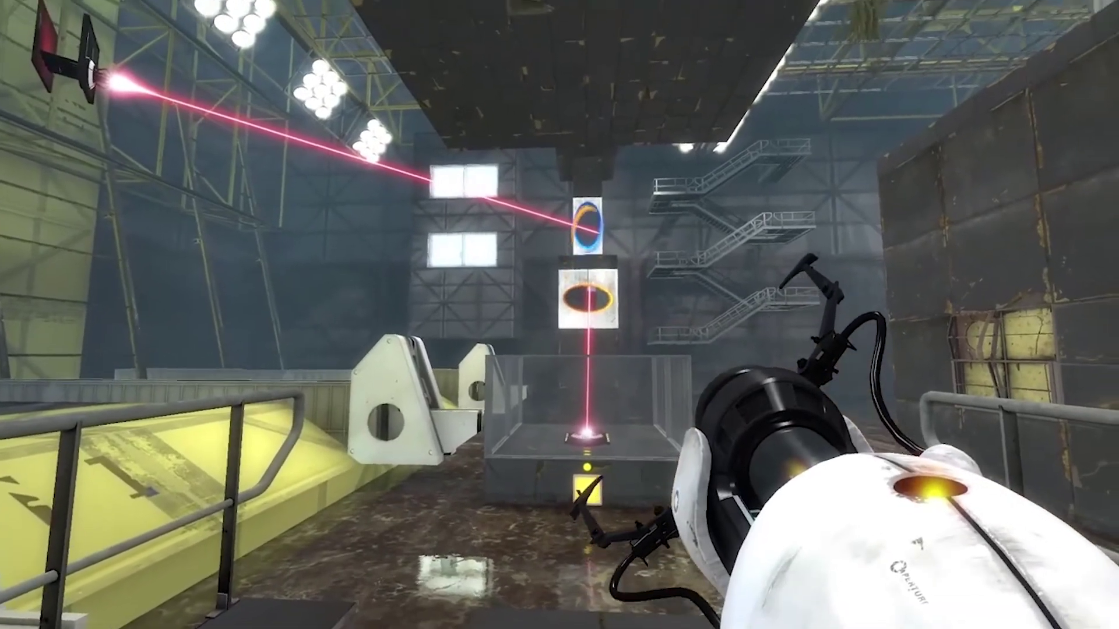
{"action": "left_click", "coordinate": [559, 315]}
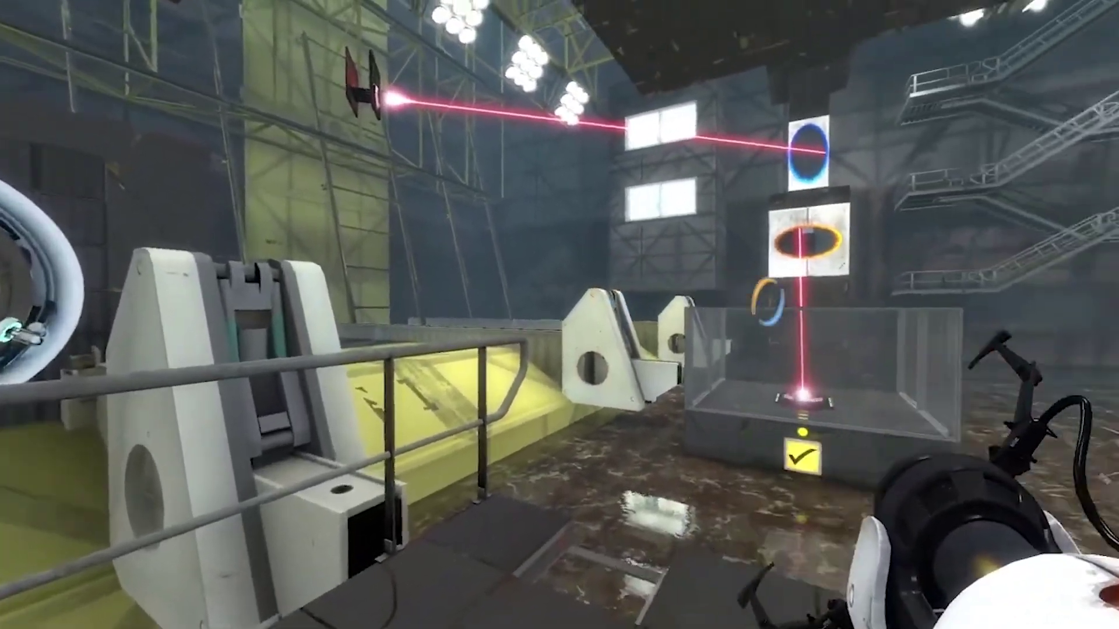
{"action": "key", "text": "d"}
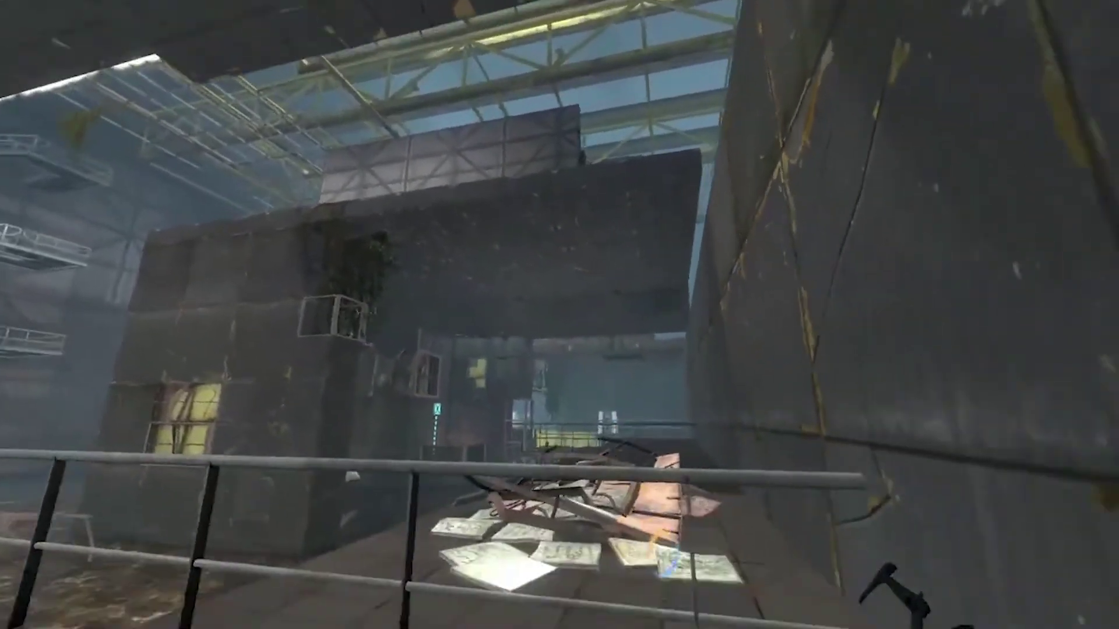
{"action": "key", "text": "w"}
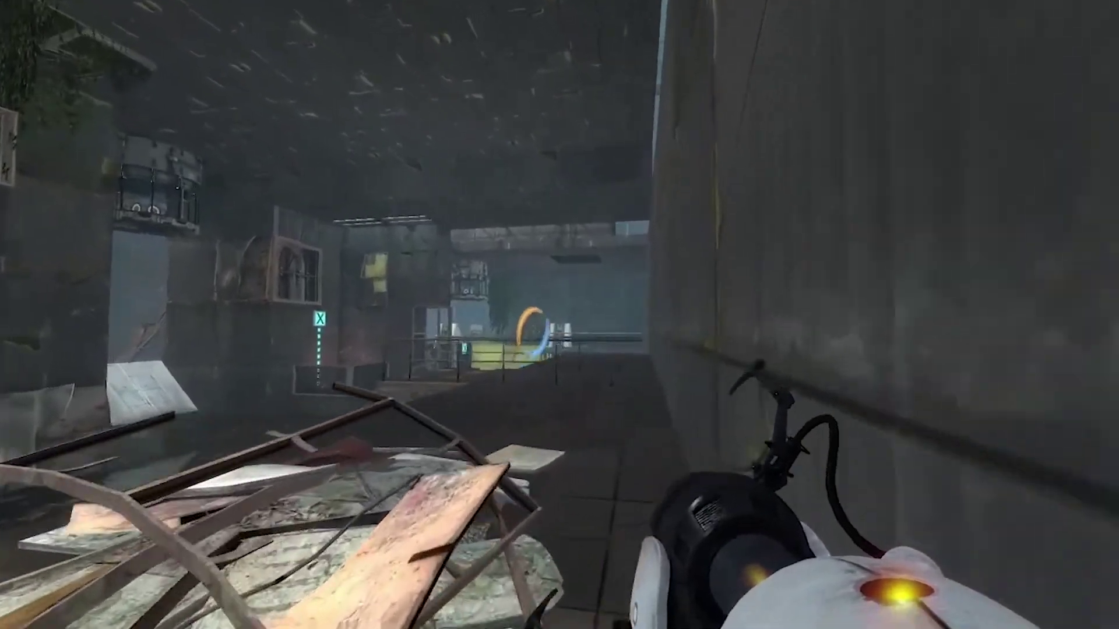
{"action": "key", "text": "w"}
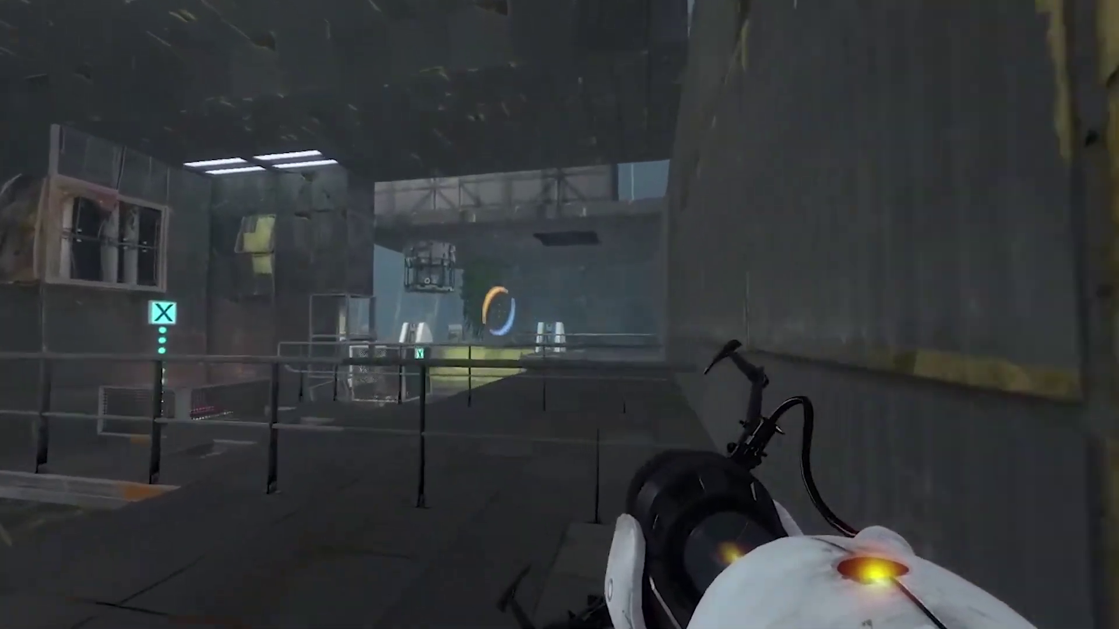
{"action": "key", "text": "w"}
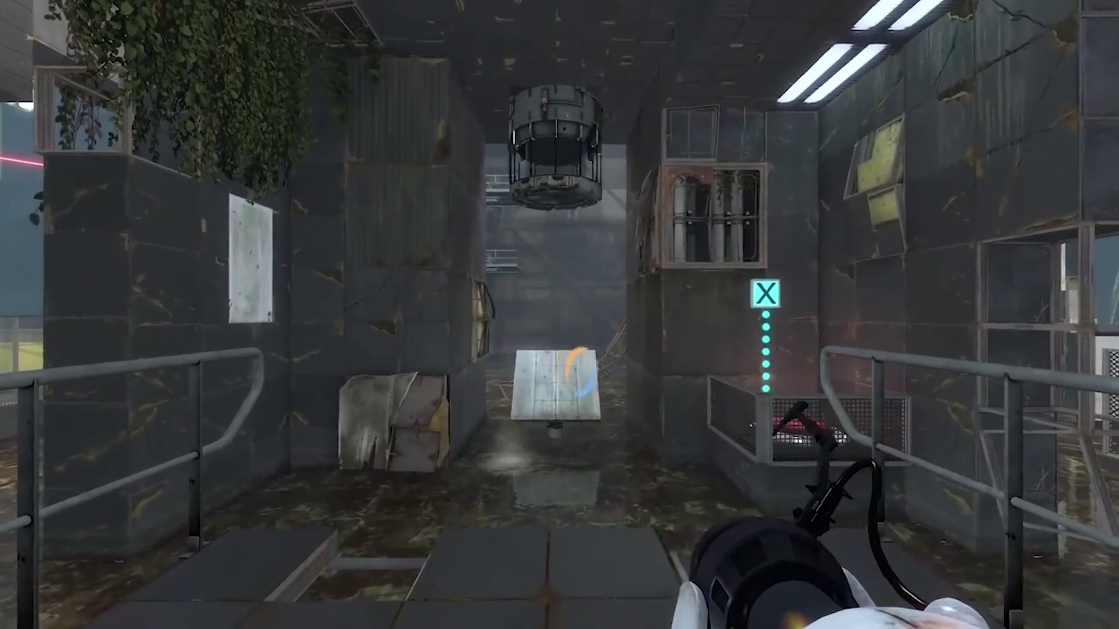
{"action": "left_click", "coordinate": [561, 364]}
{"action": "key", "text": "s"}
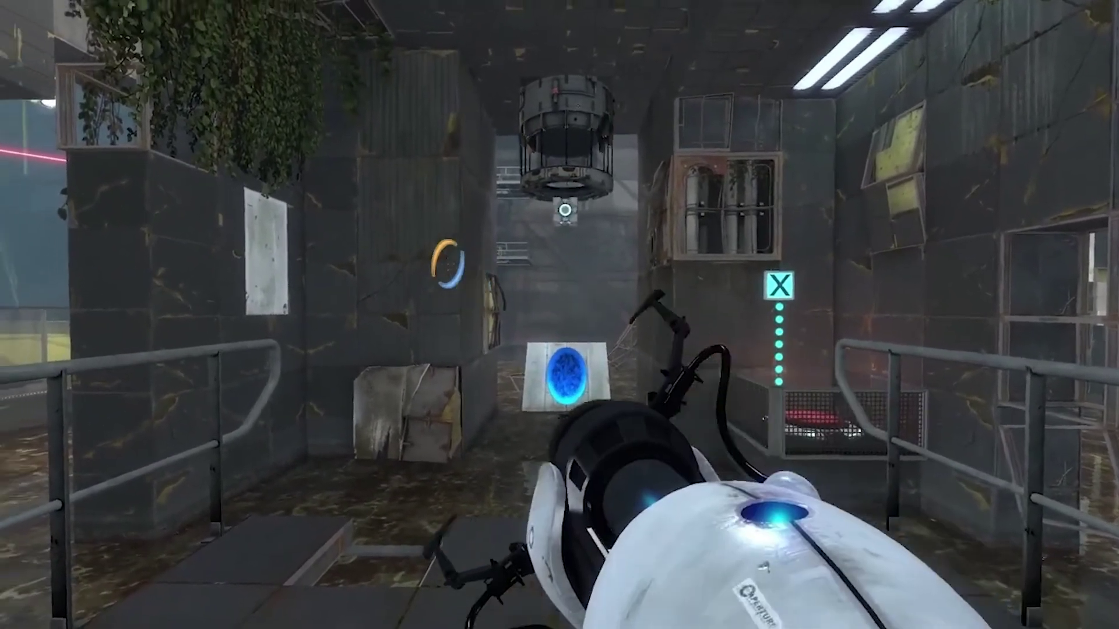